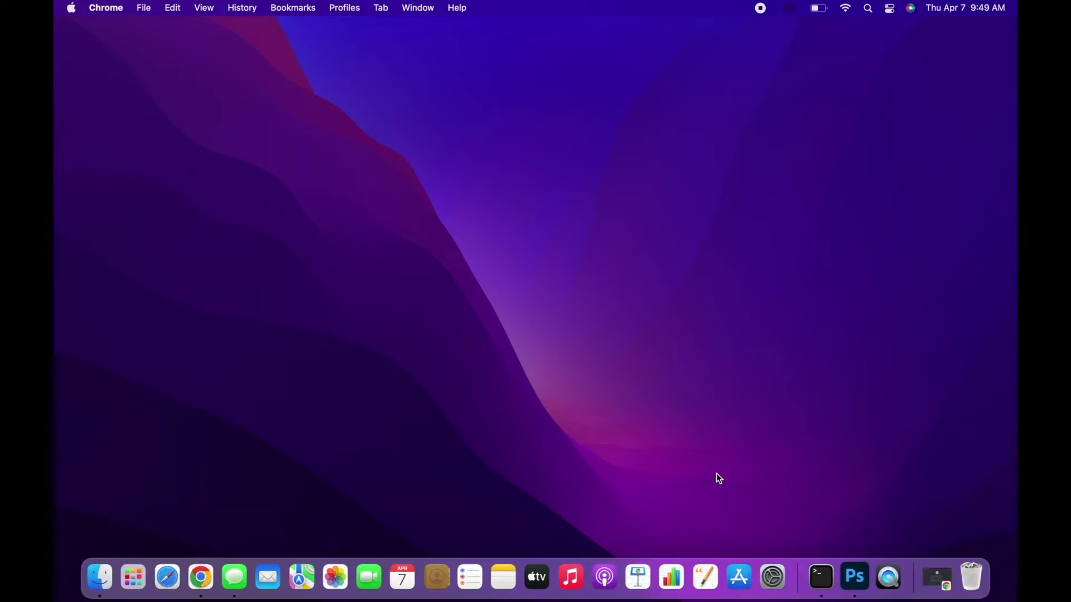
- Restore and maximize the incognito Chrome window, then load psahelpline.ph
left_click(928, 566)
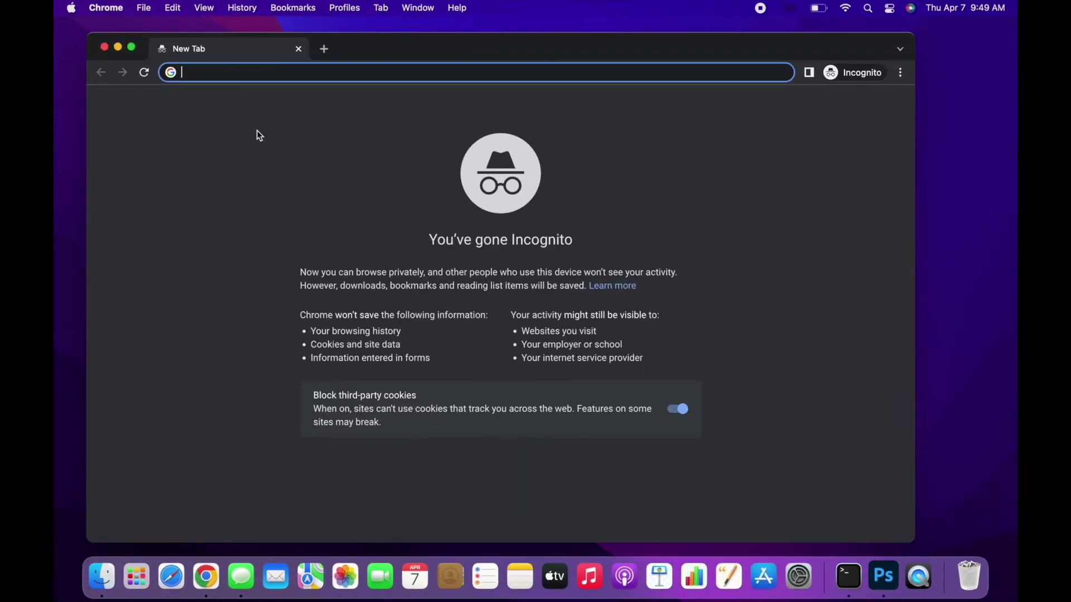
left_click(135, 48)
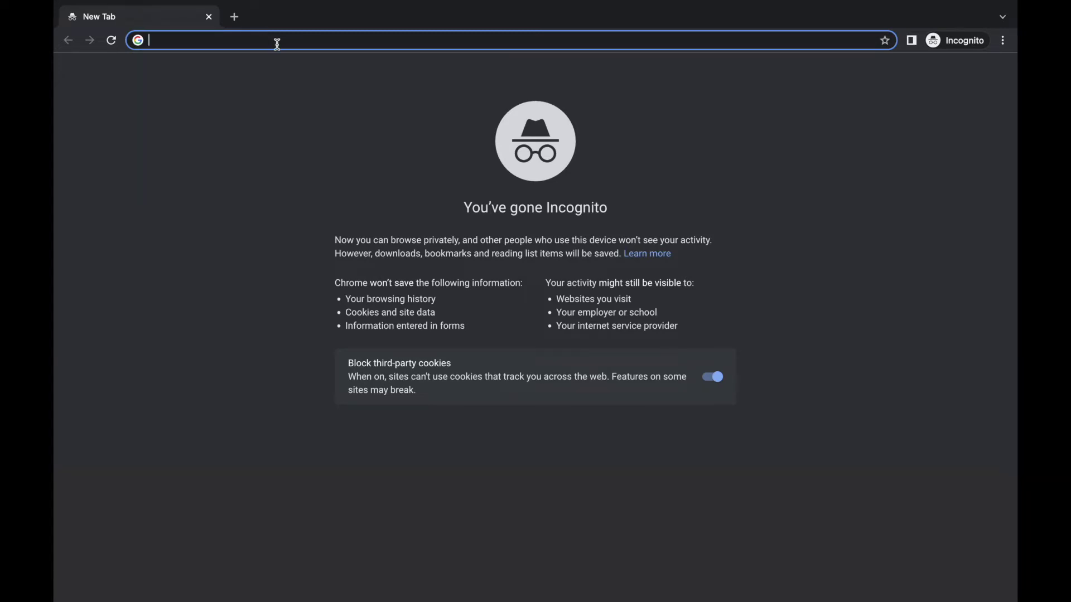
type("psa")
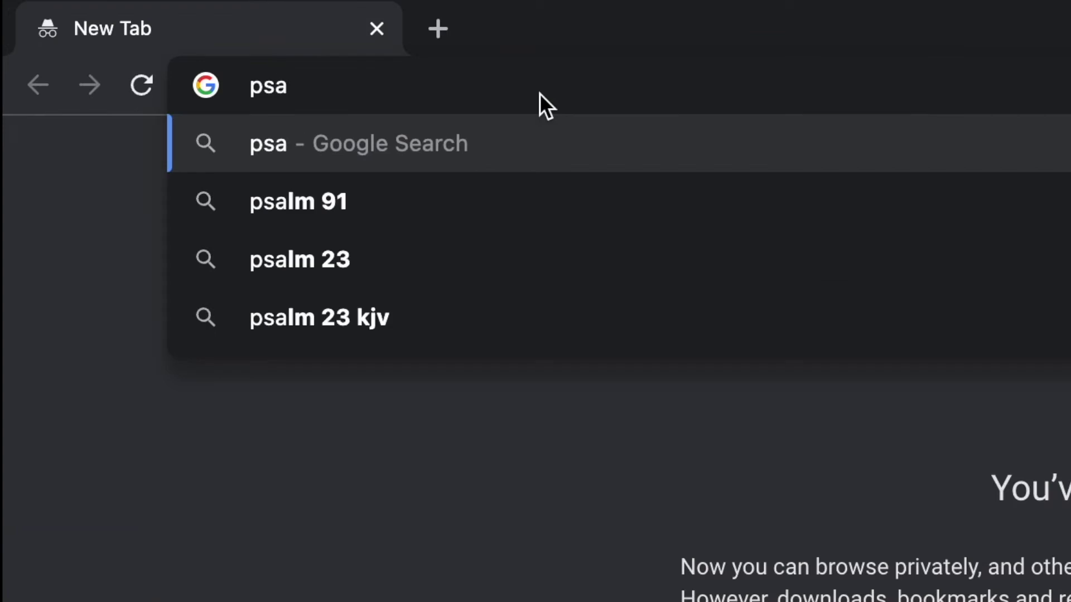
type("helpline")
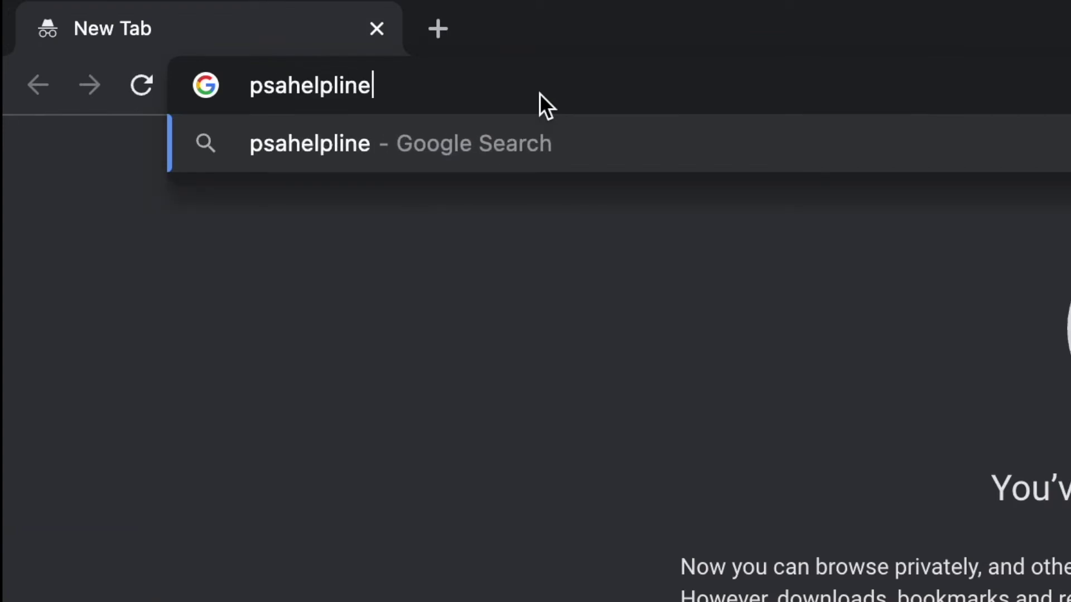
type(".ph")
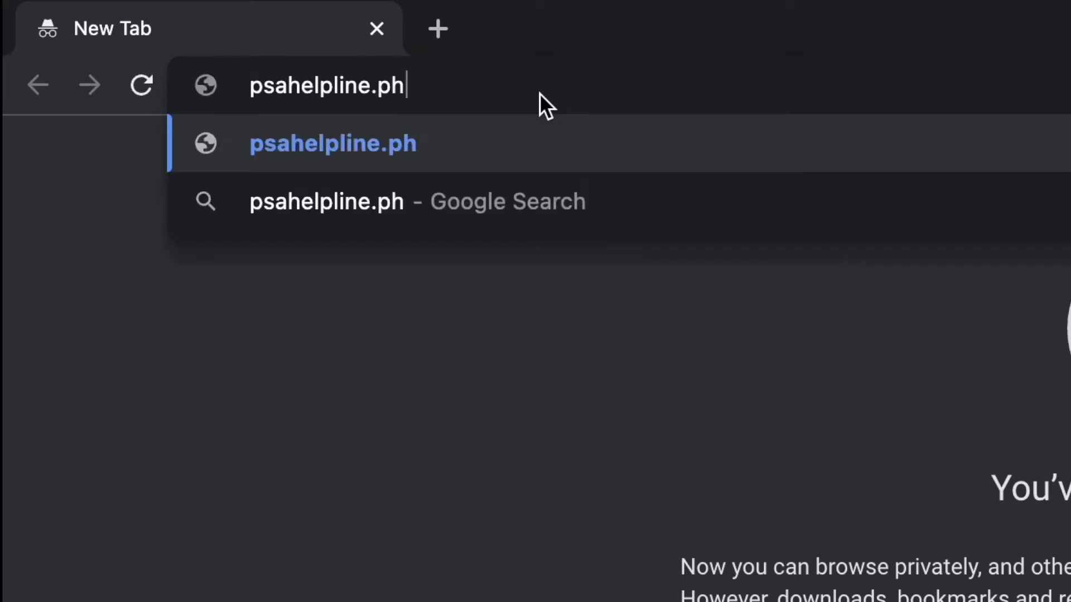
left_click_drag(521, 91, 239, 87)
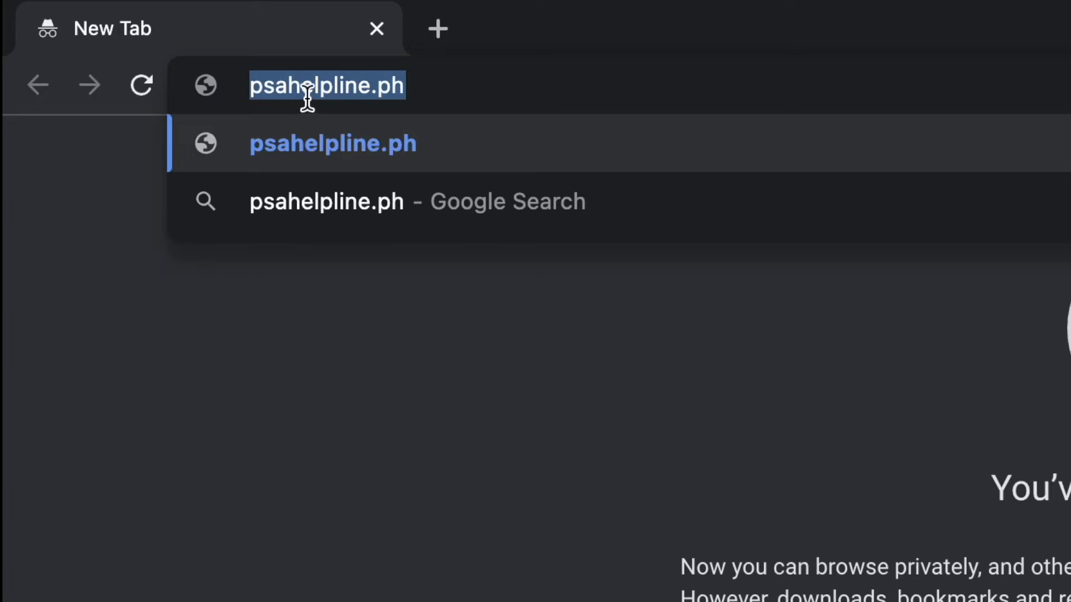
key("Return")
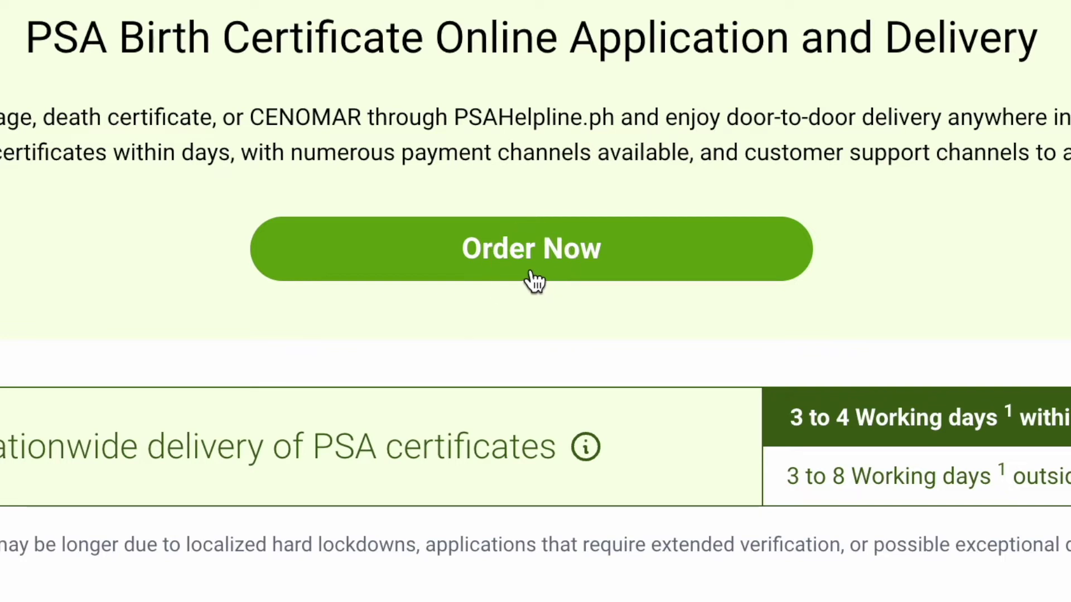
- Start a new Birth certificate order with the Terms and Conditions accepted
left_click(530, 273)
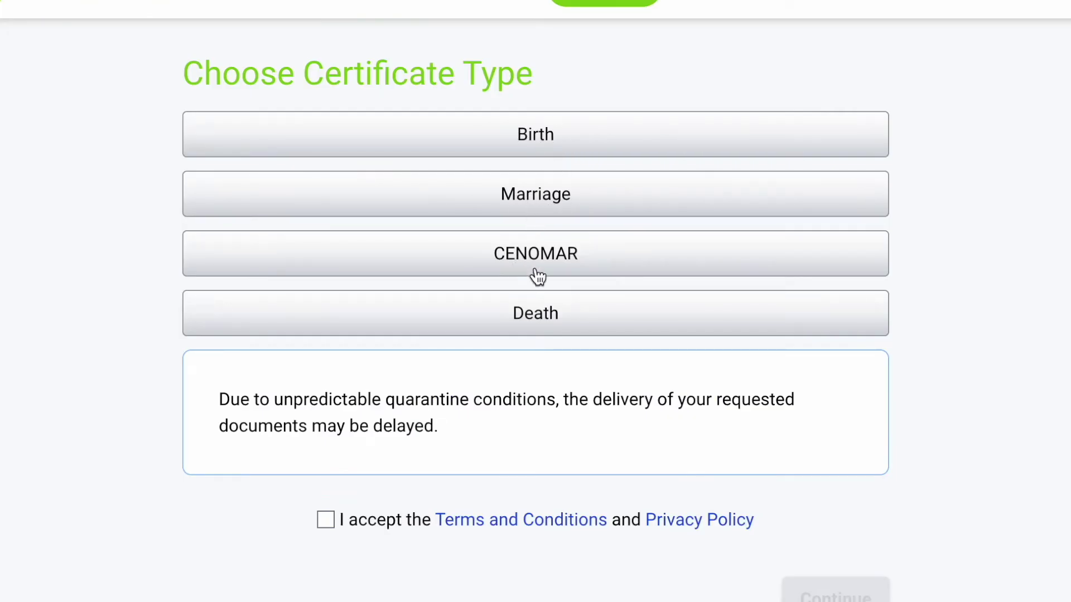
left_click(548, 152)
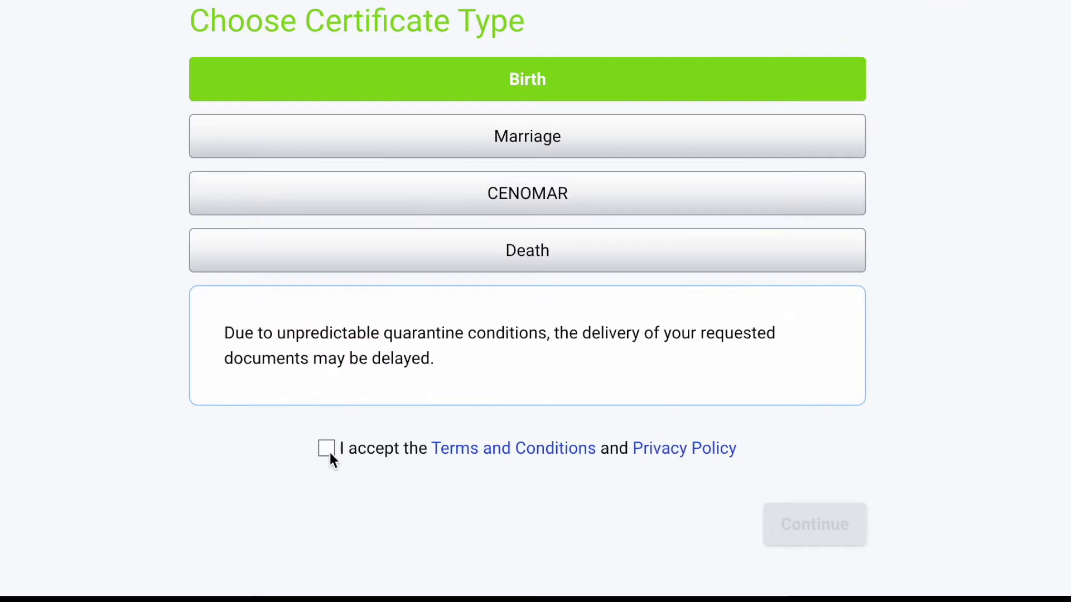
left_click(403, 395)
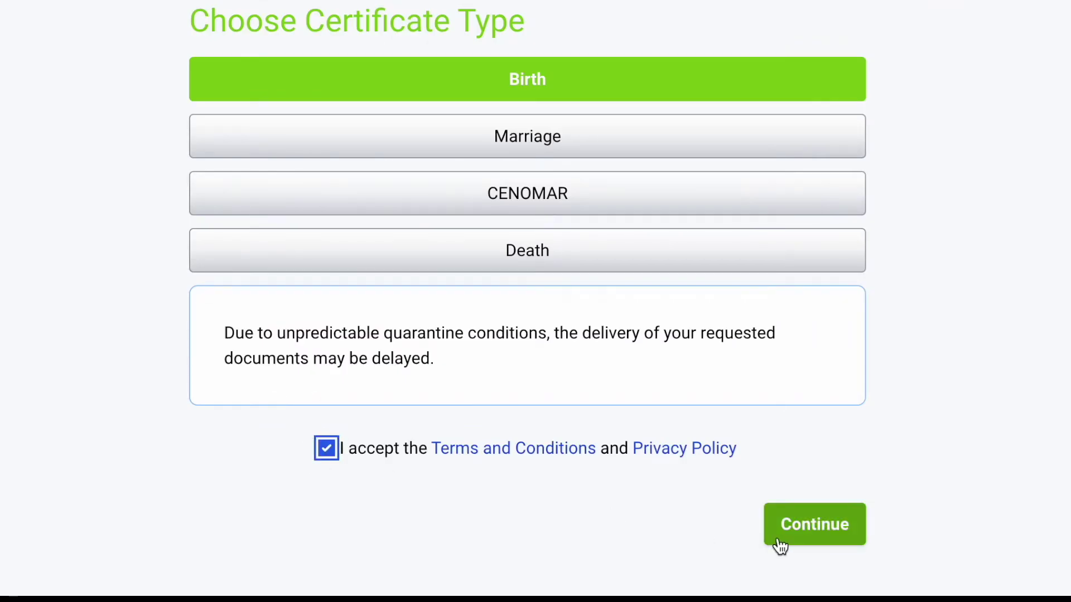
left_click(826, 544)
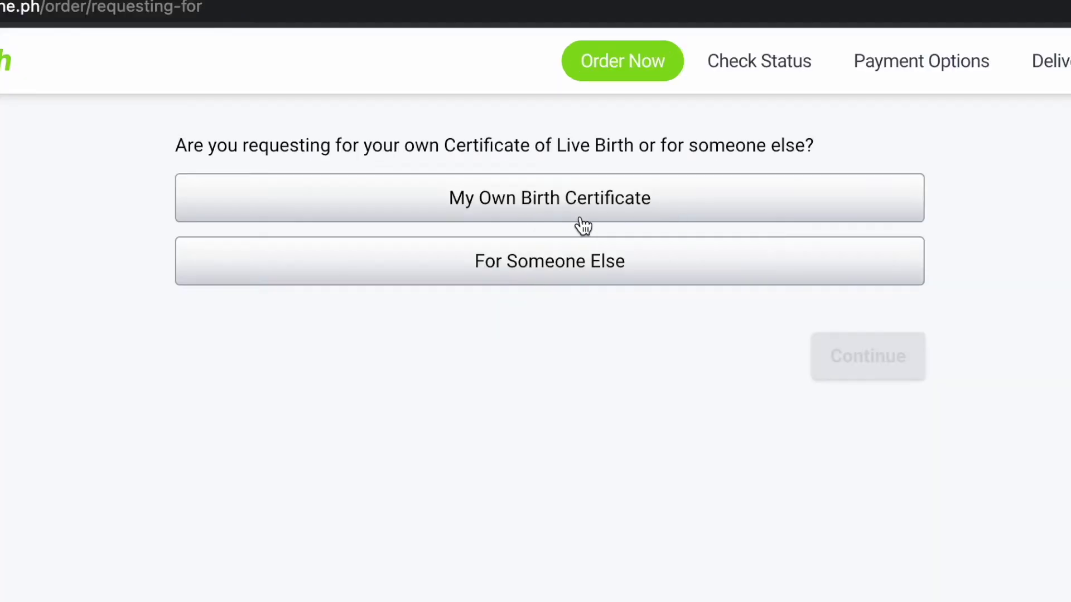
- Choose My Own Birth Certificate and proceed past the order guide to step 1
left_click(544, 219)
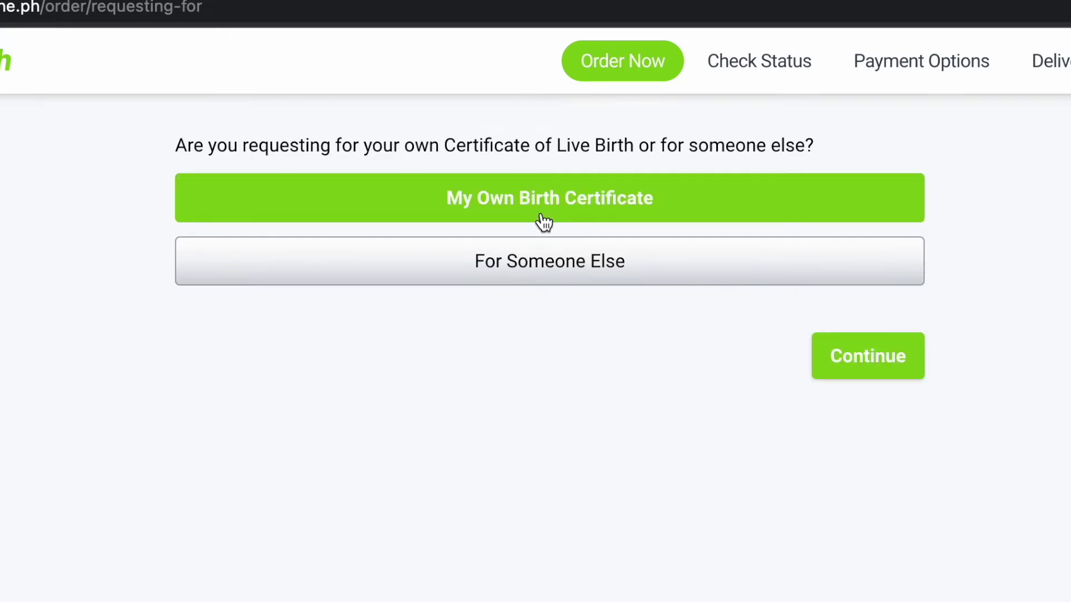
left_click(876, 377)
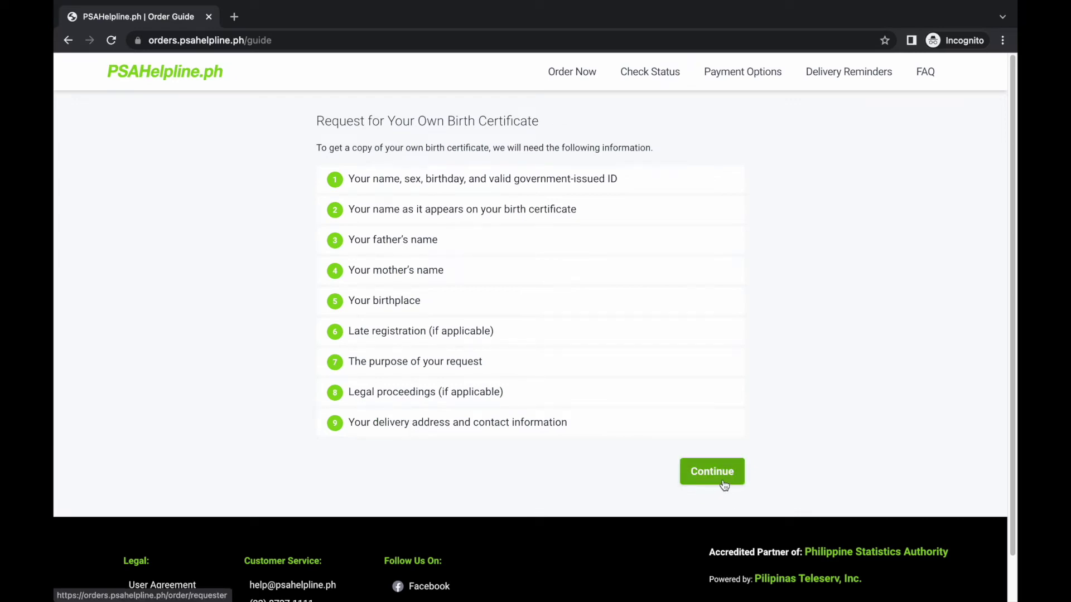
left_click(723, 483)
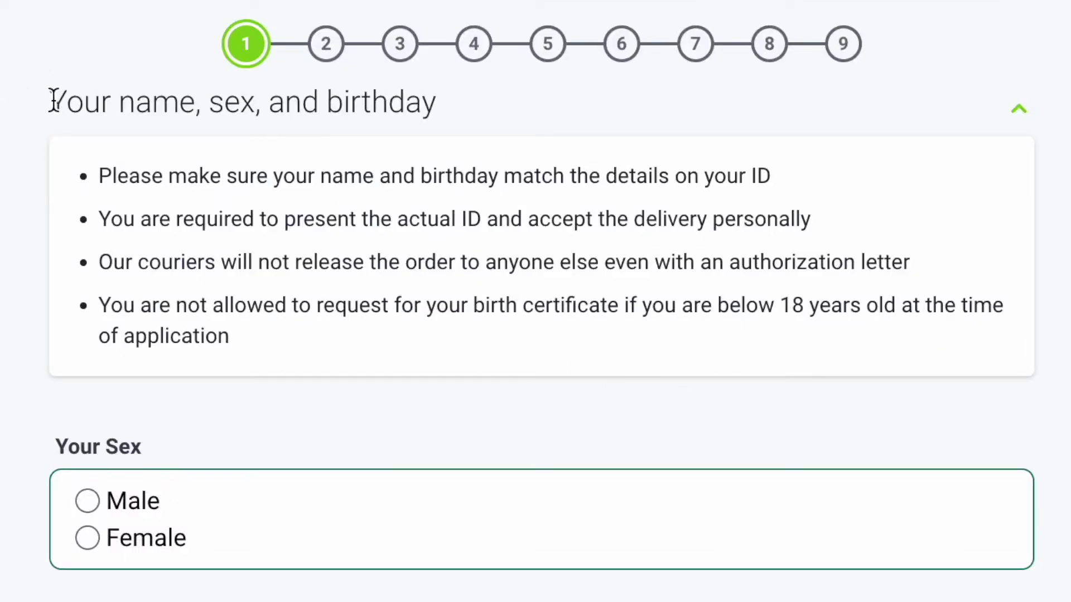
left_click_drag(52, 100, 449, 105)
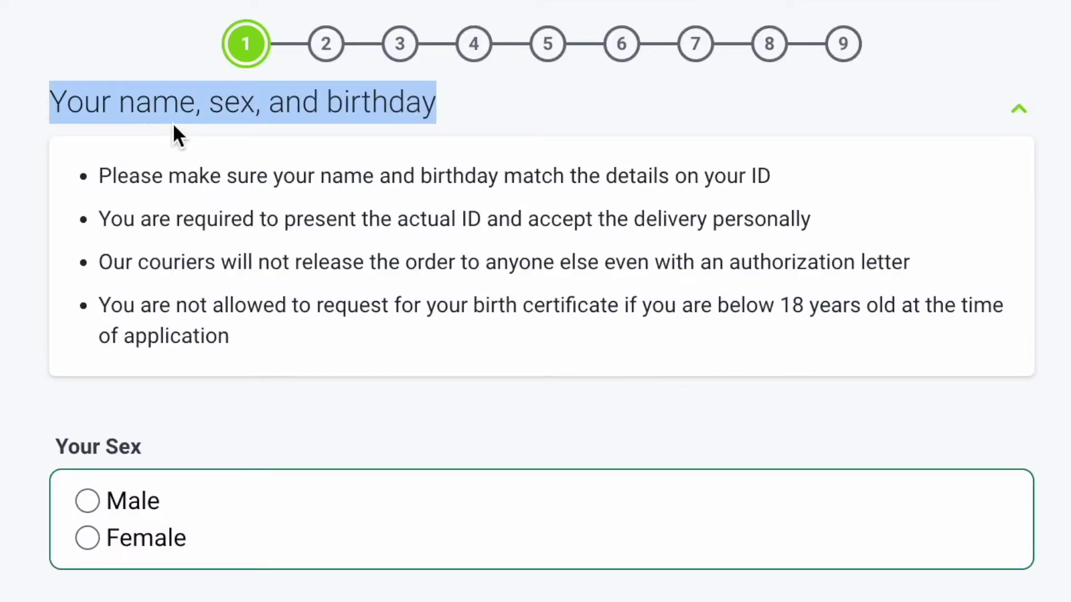
left_click_drag(99, 176, 778, 177)
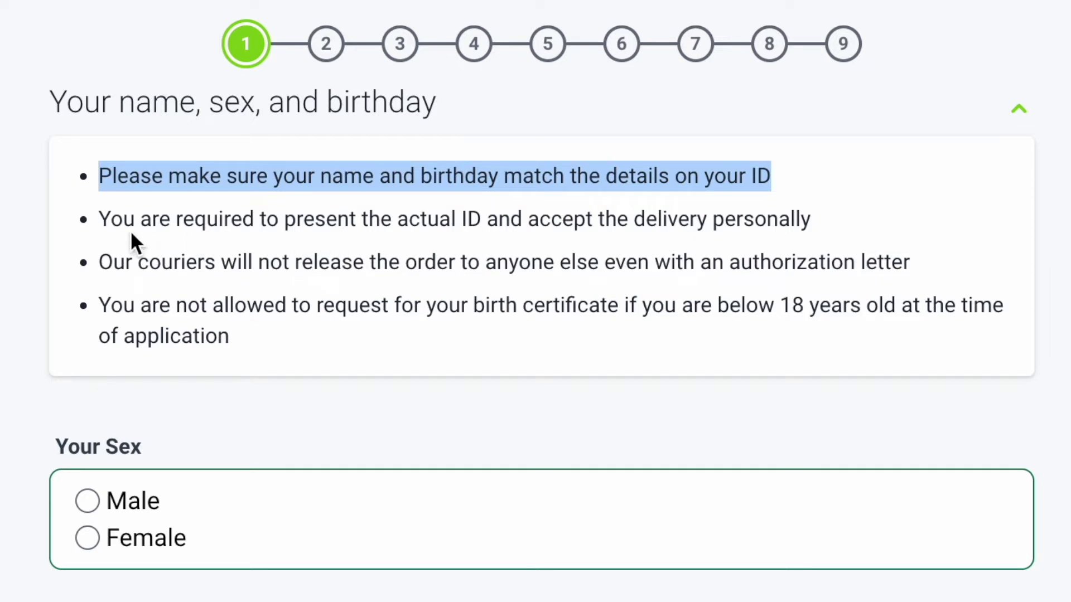
left_click_drag(102, 219, 824, 229)
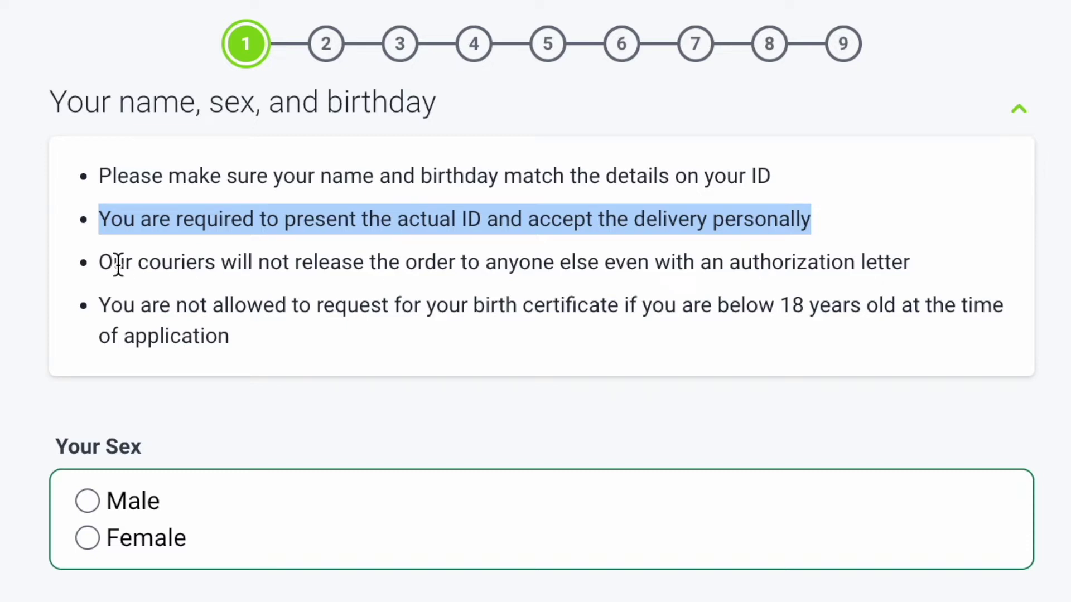
left_click_drag(101, 260, 932, 273)
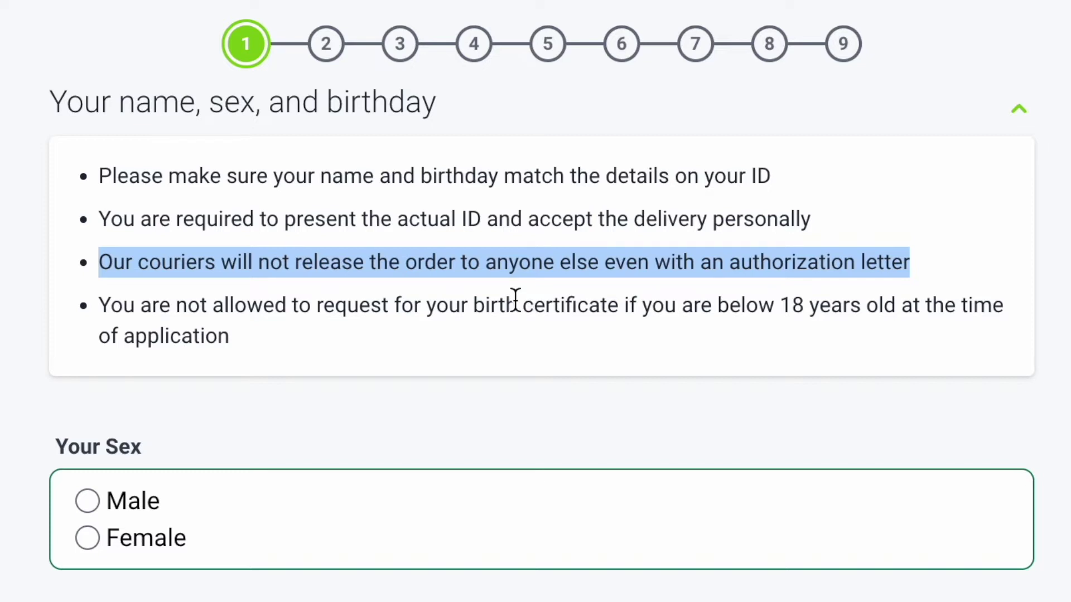
left_click_drag(100, 304, 256, 339)
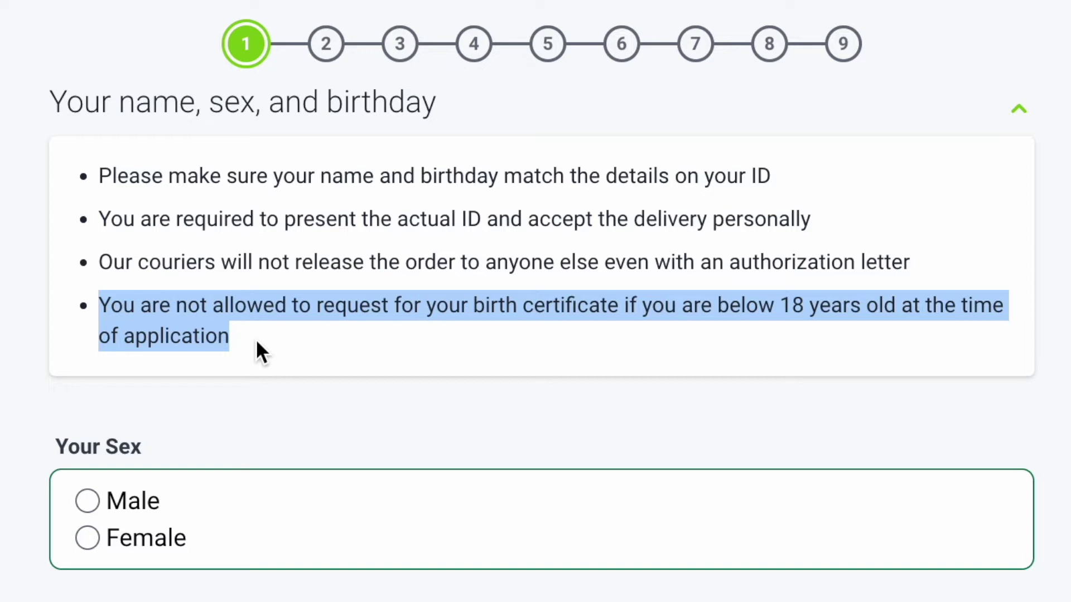
left_click(246, 387)
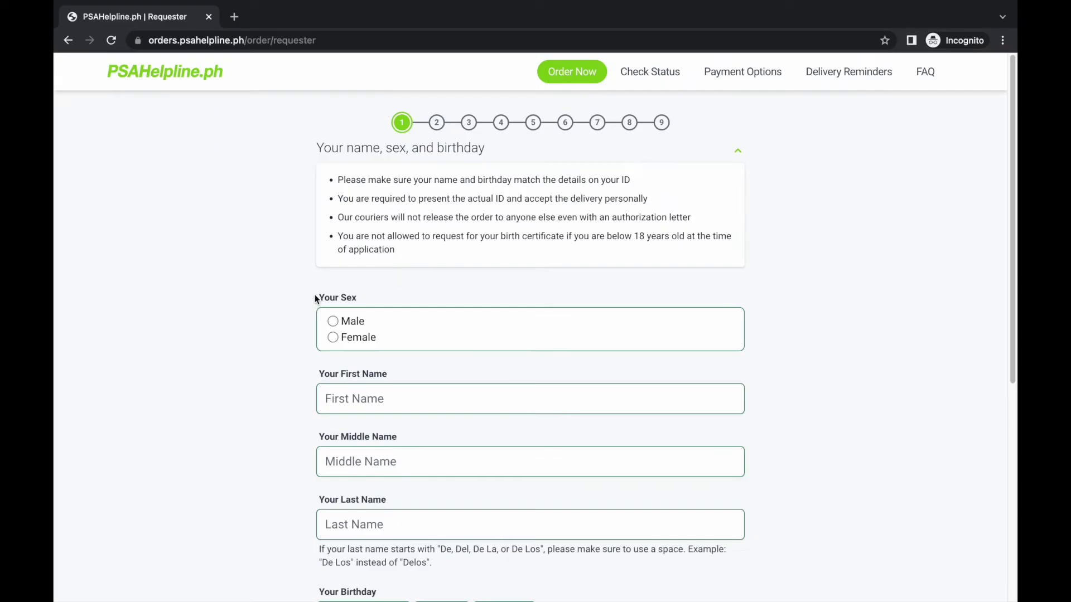
left_click_drag(315, 299, 357, 297)
- Select Male and enter the requester's first and middle names
left_click(333, 322)
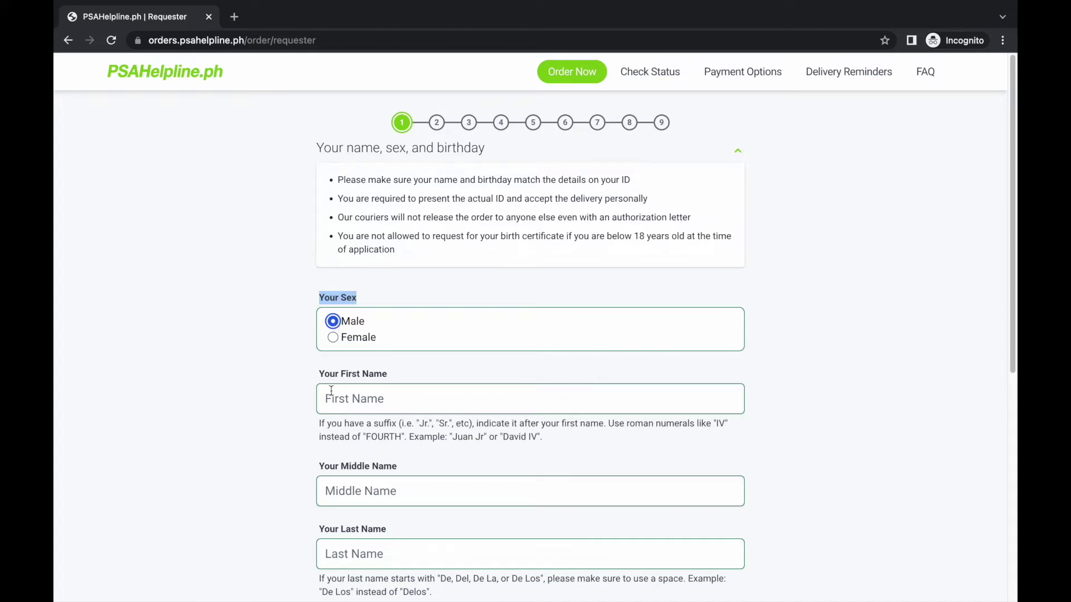
left_click_drag(320, 375, 385, 370)
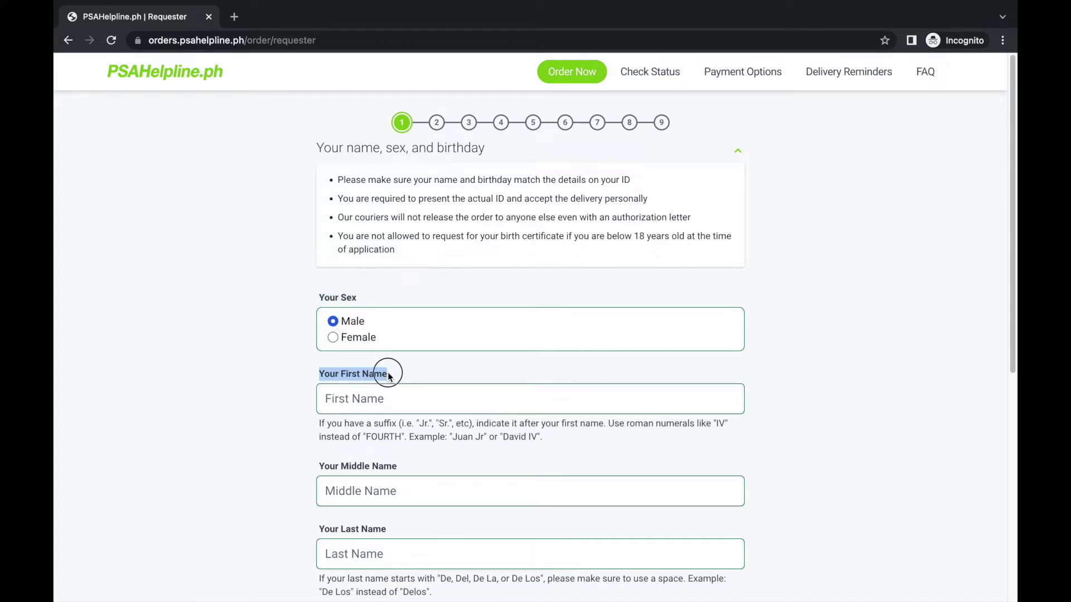
left_click(366, 397)
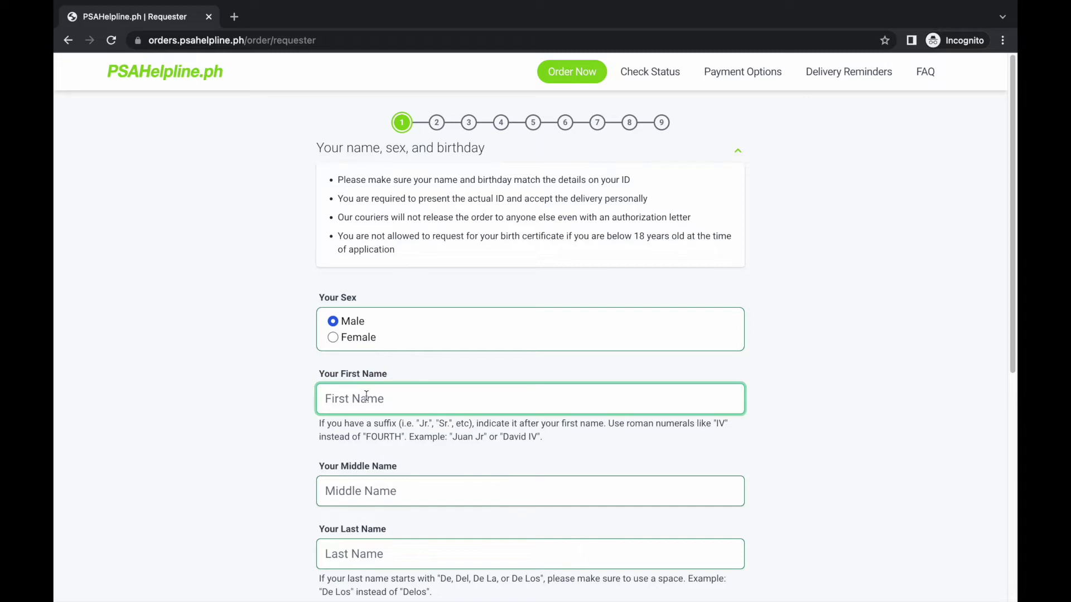
scroll(750, 438, "down", 1)
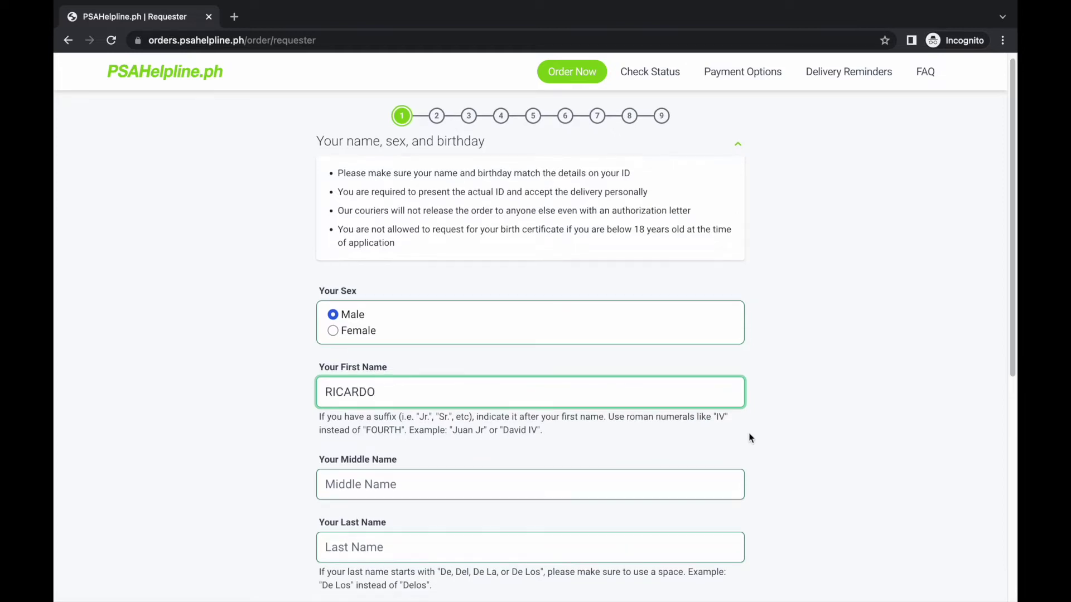
left_click(320, 413)
left_click_drag(320, 413, 410, 411)
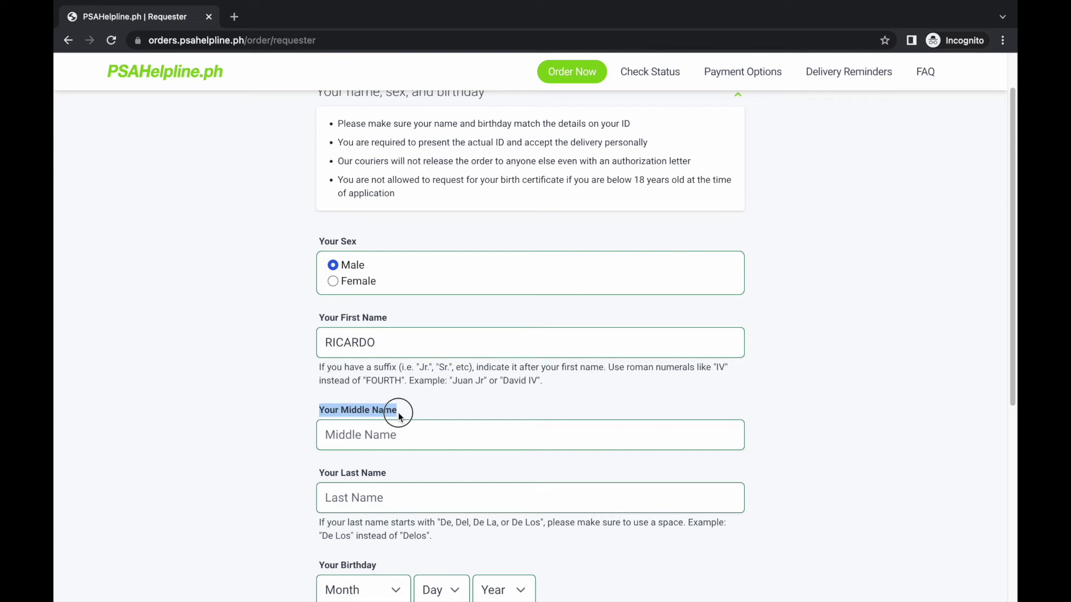
left_click(347, 438)
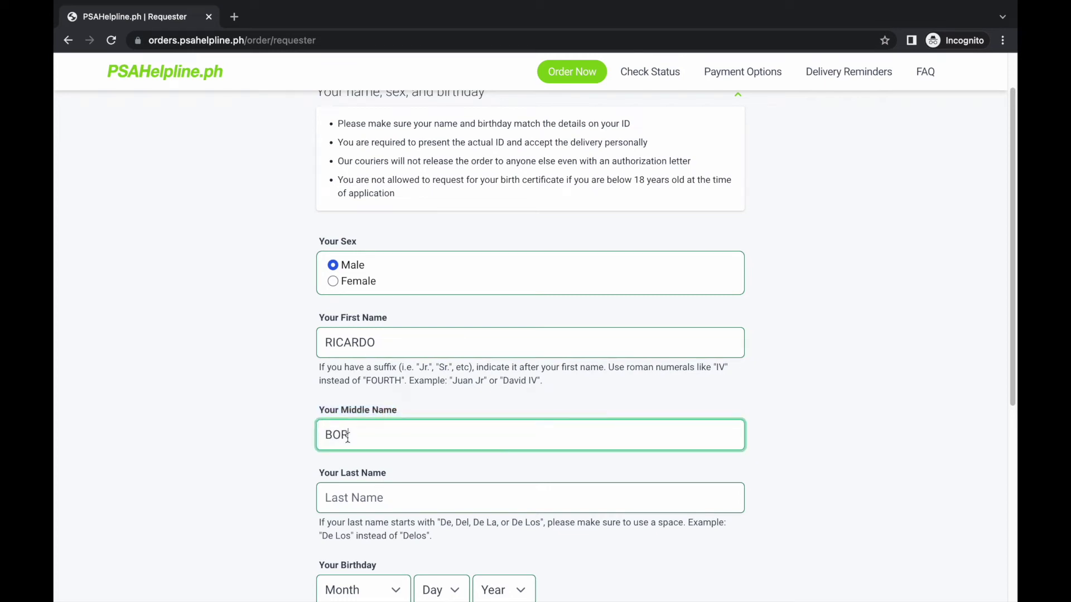
- Enter the requester's last name and scroll down to the birthday fields
left_click_drag(323, 473, 441, 473)
scroll(878, 491, "down", 1)
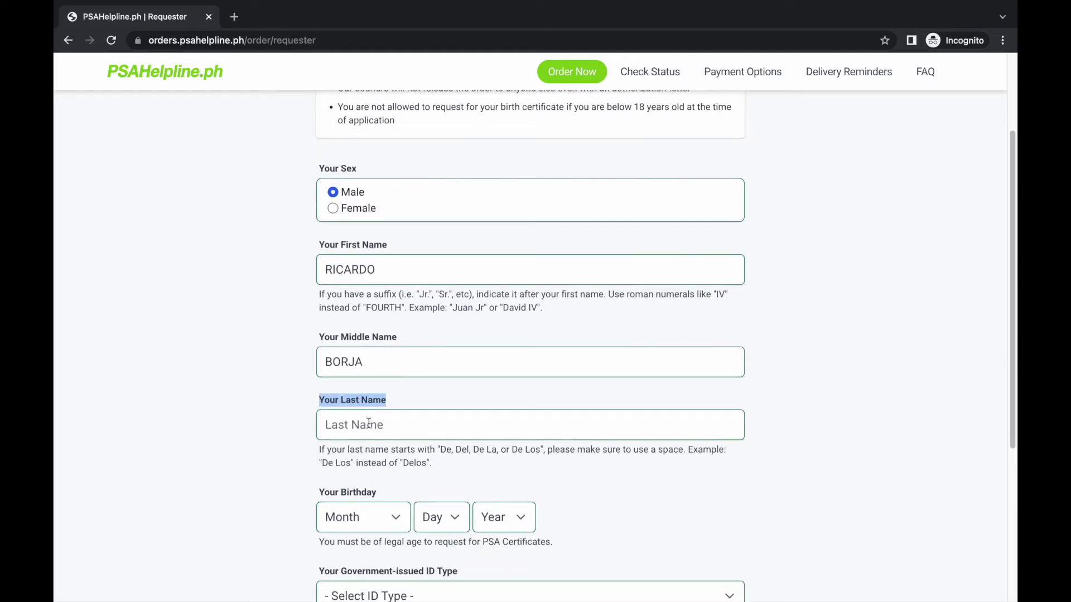
left_click(368, 424)
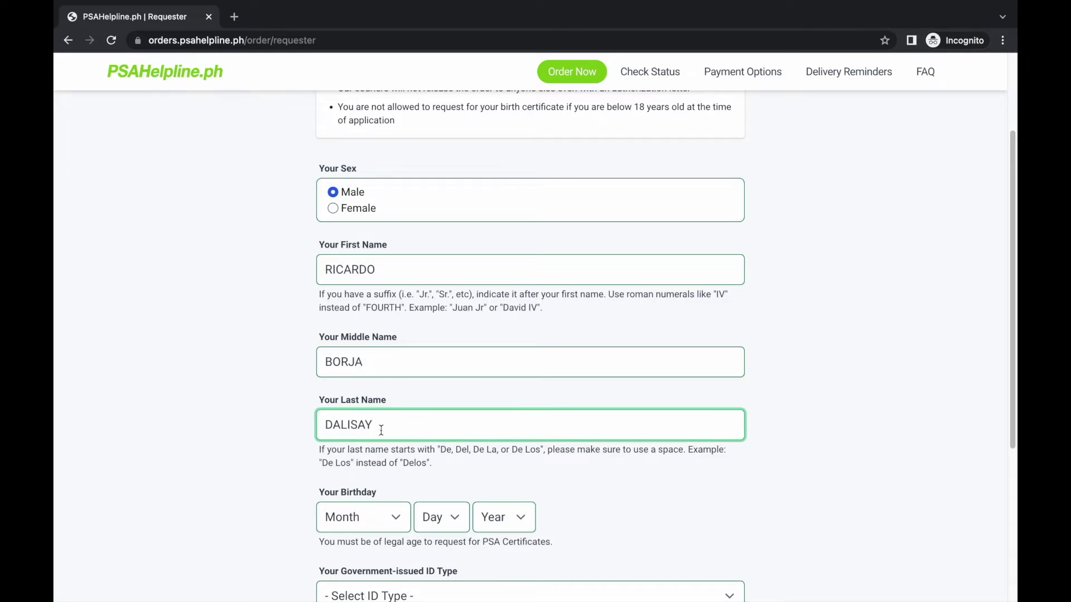
scroll(336, 450, "down", 1)
left_click_drag(320, 439, 382, 444)
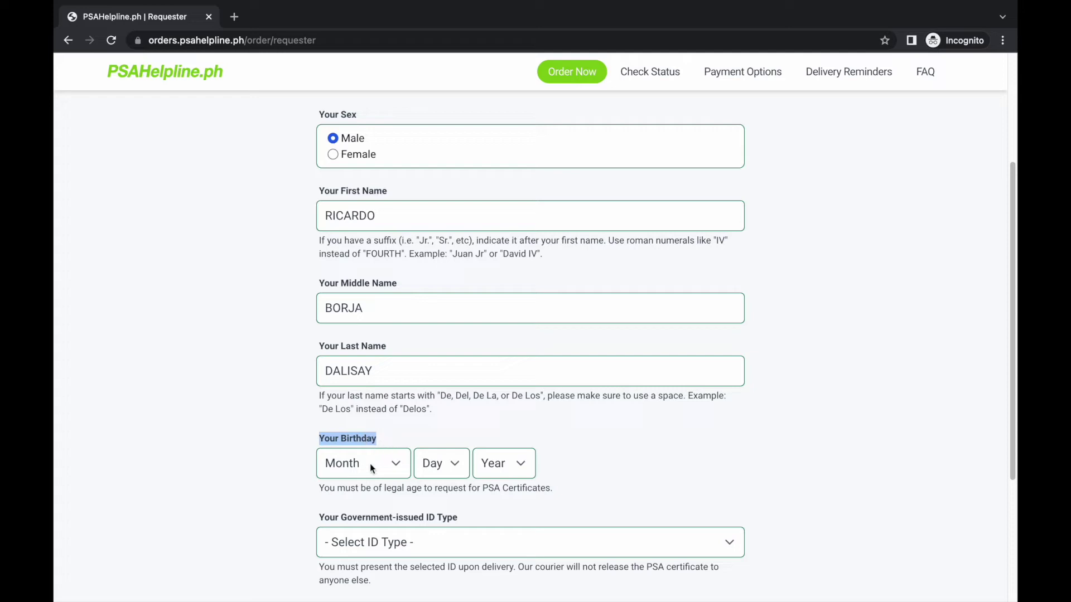
left_click(370, 464)
scroll(367, 530, "down", 5)
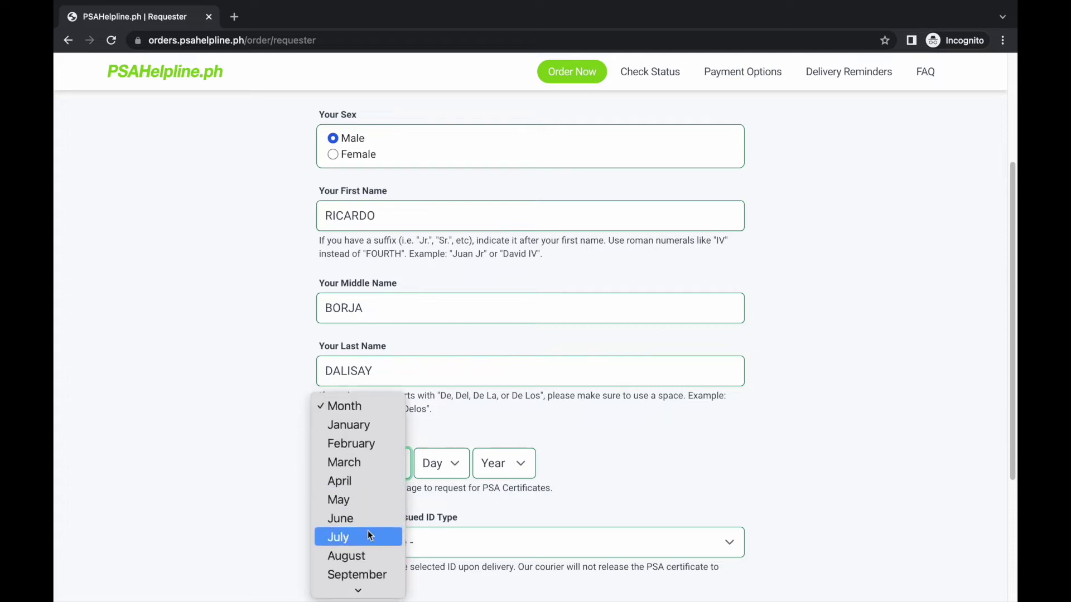
left_click(362, 550)
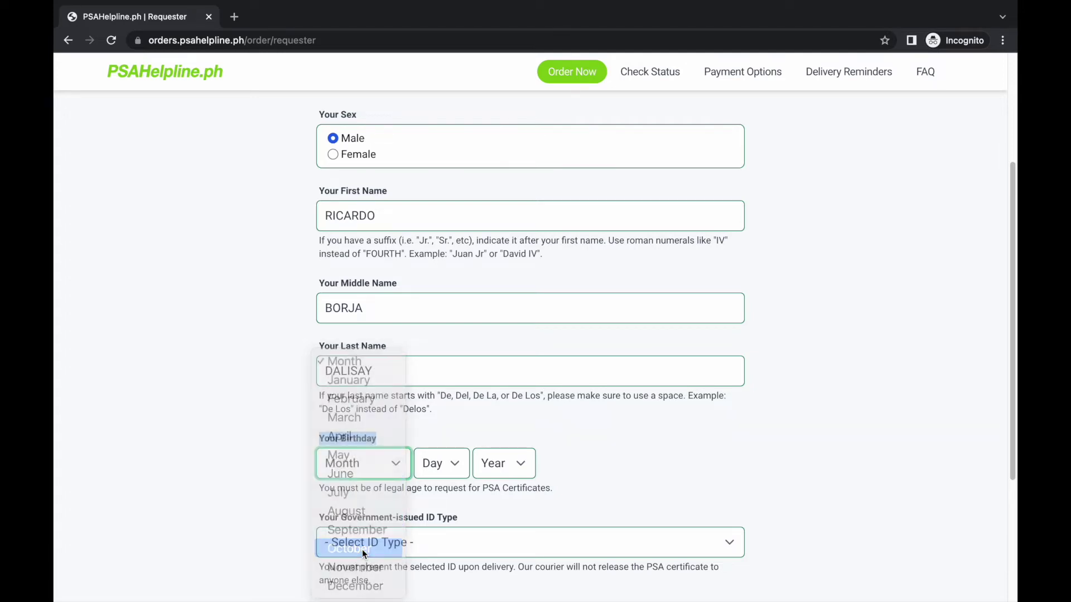
left_click(437, 467)
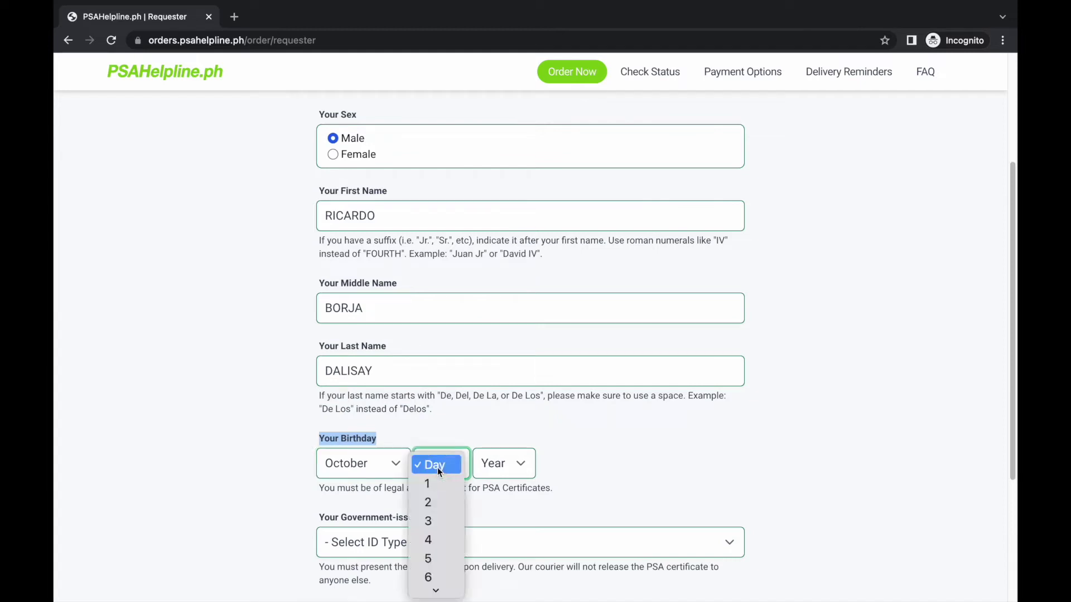
scroll(439, 540, "down", 5)
scroll(440, 540, "down", 5)
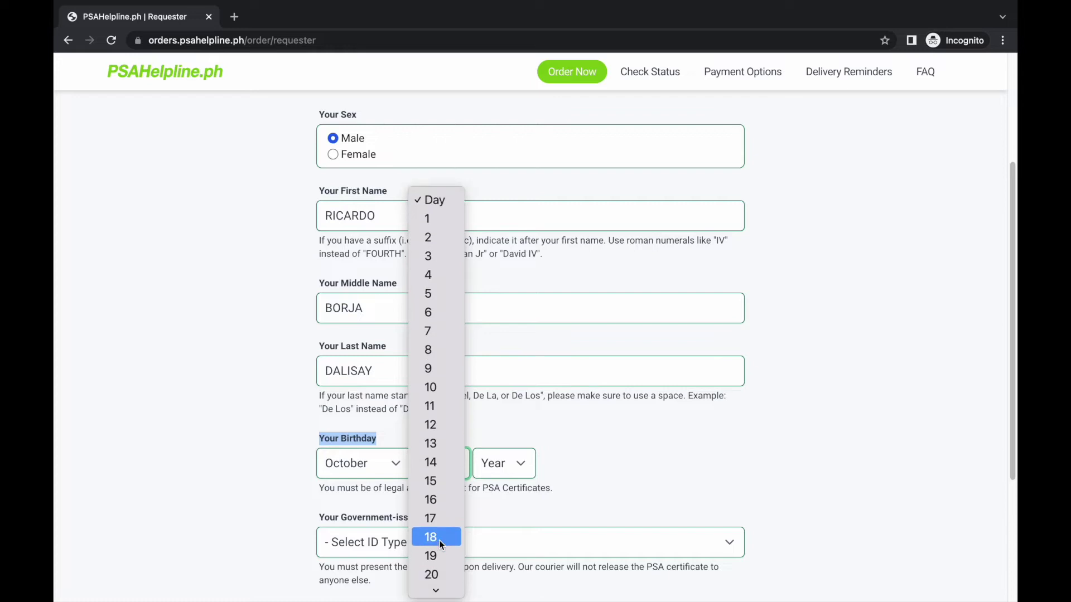
scroll(440, 540, "down", 3)
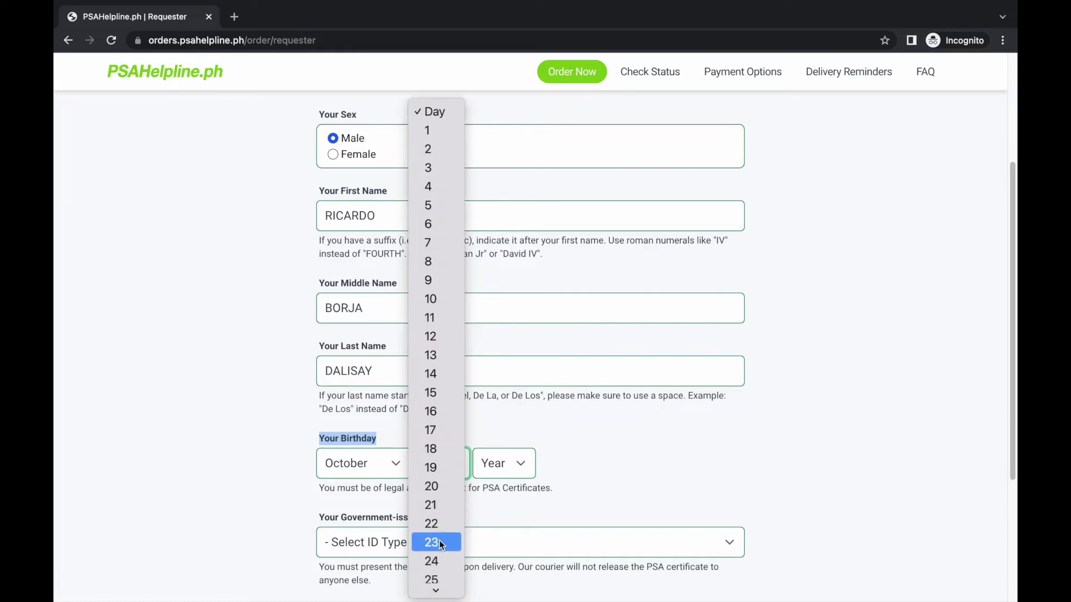
left_click(438, 564)
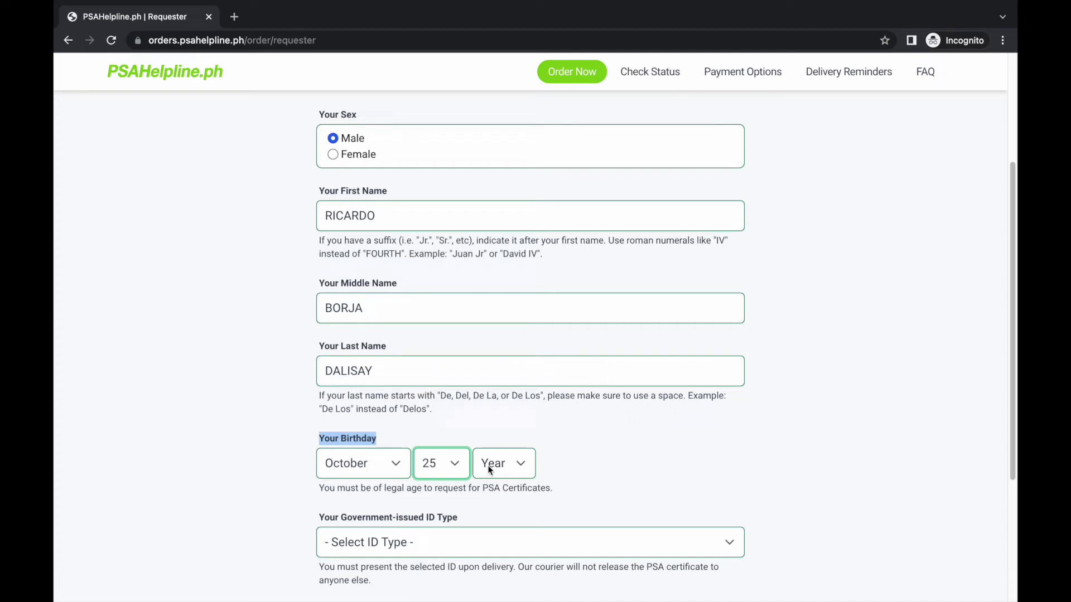
left_click(491, 469)
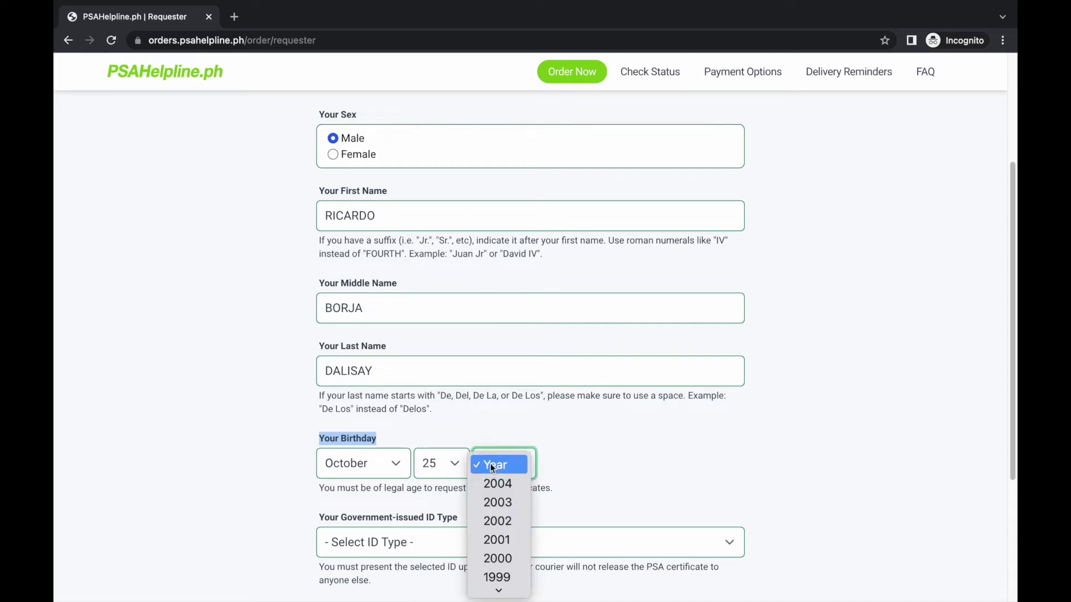
scroll(495, 513, "down", 5)
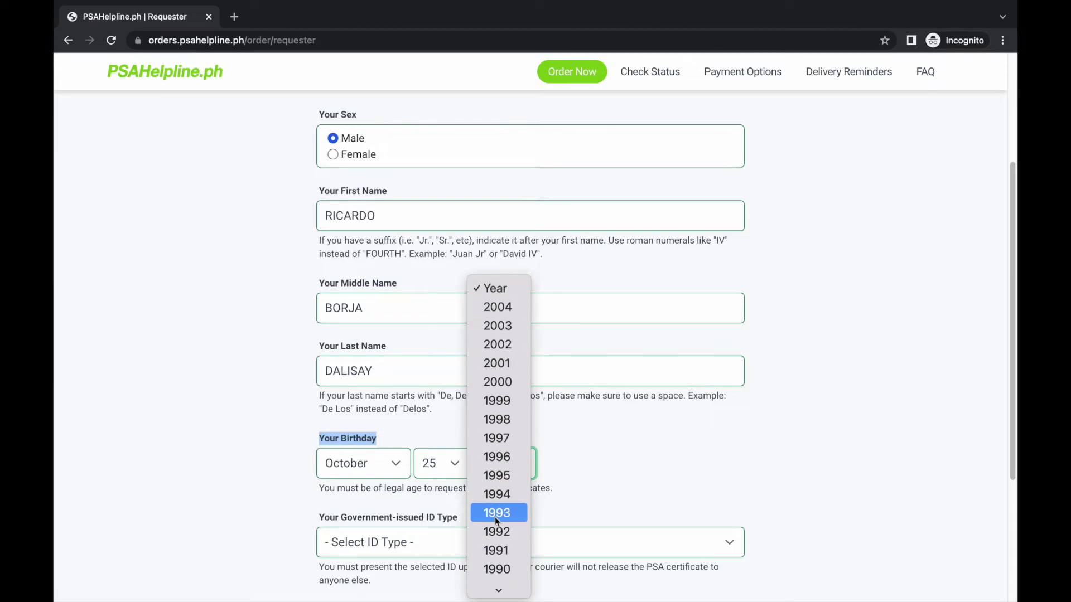
scroll(494, 517, "down", 2)
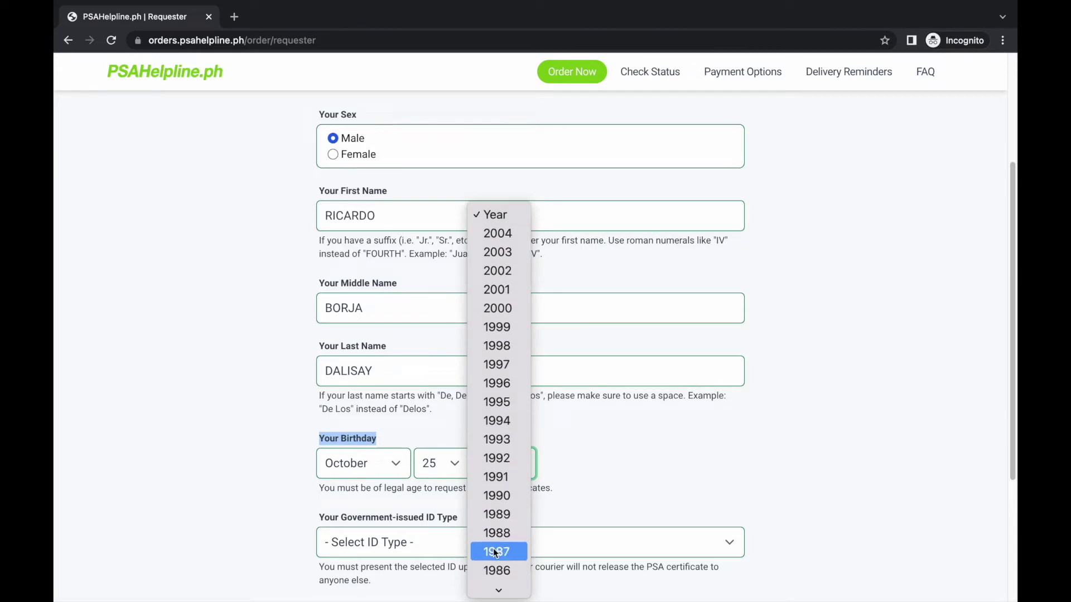
left_click(496, 552)
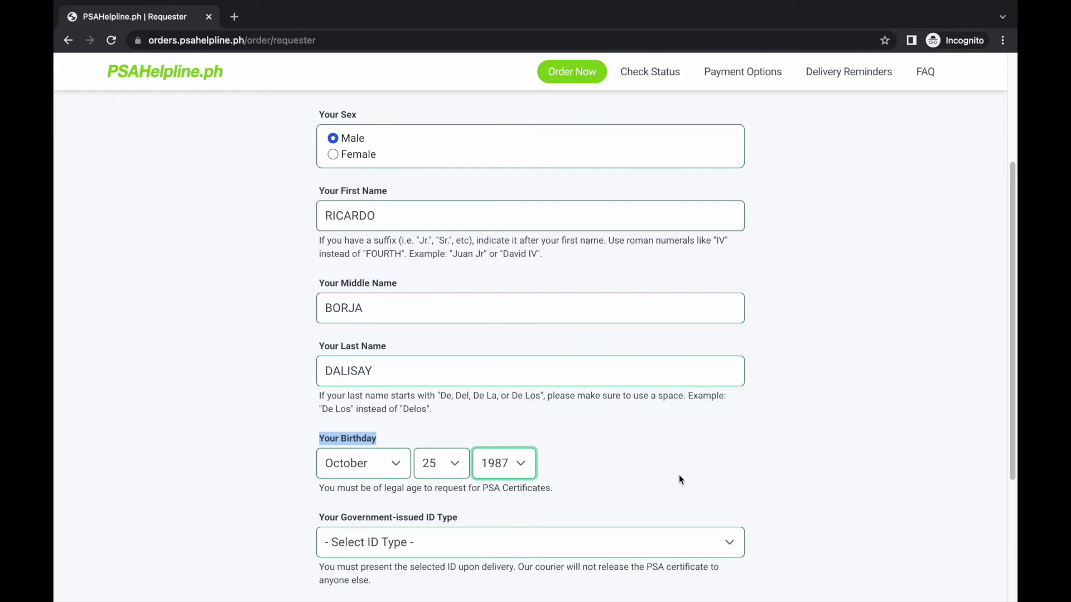
scroll(875, 512, "down", 4)
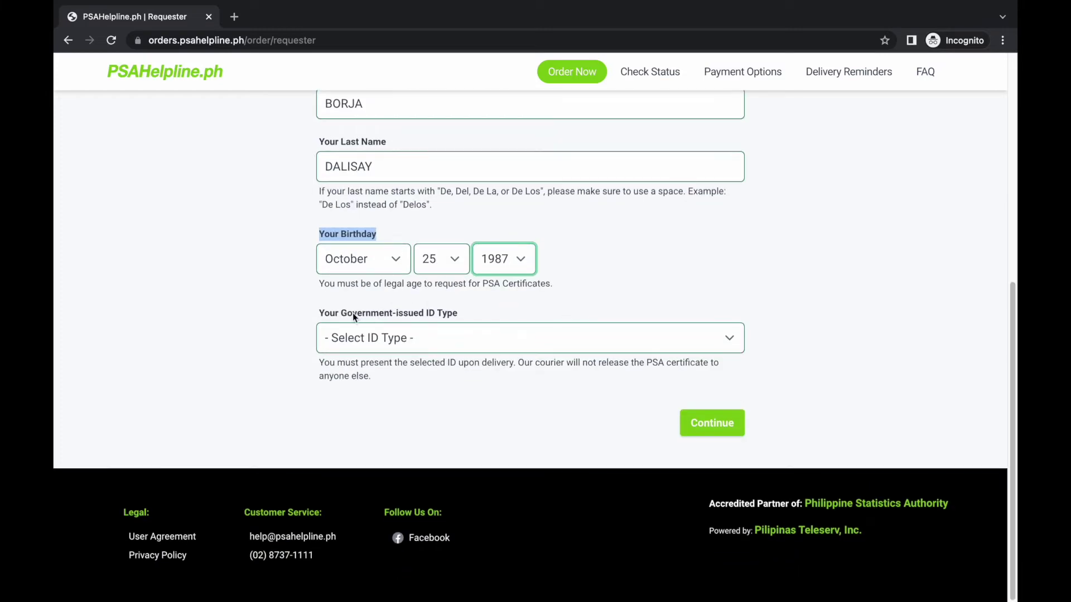
- Pick Professional Regulations Commission (PRC) ID as the ID type and submit step 1
left_click_drag(320, 314, 461, 317)
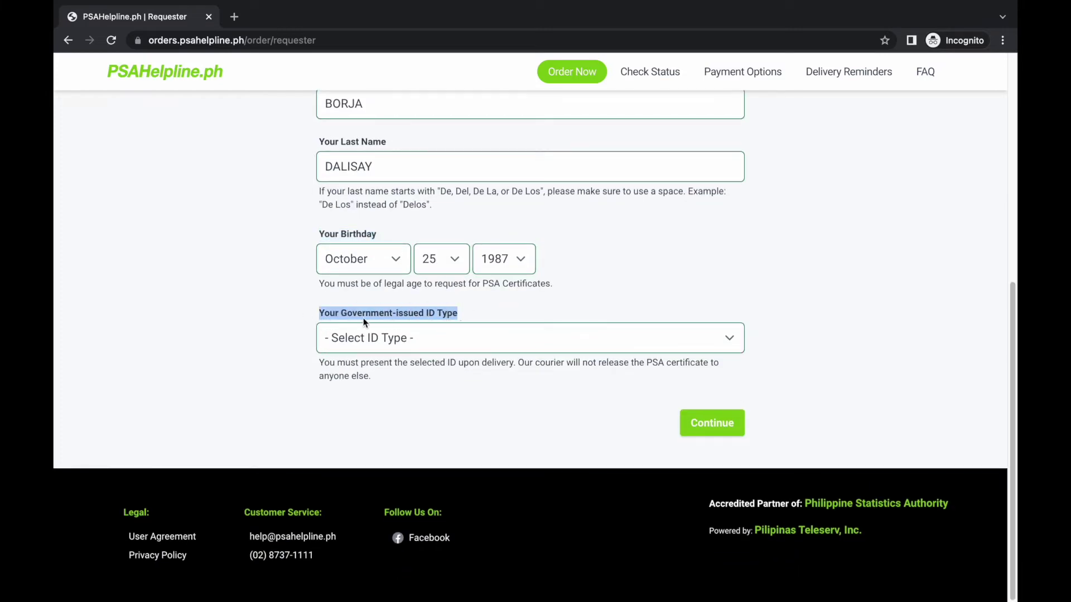
left_click(412, 340)
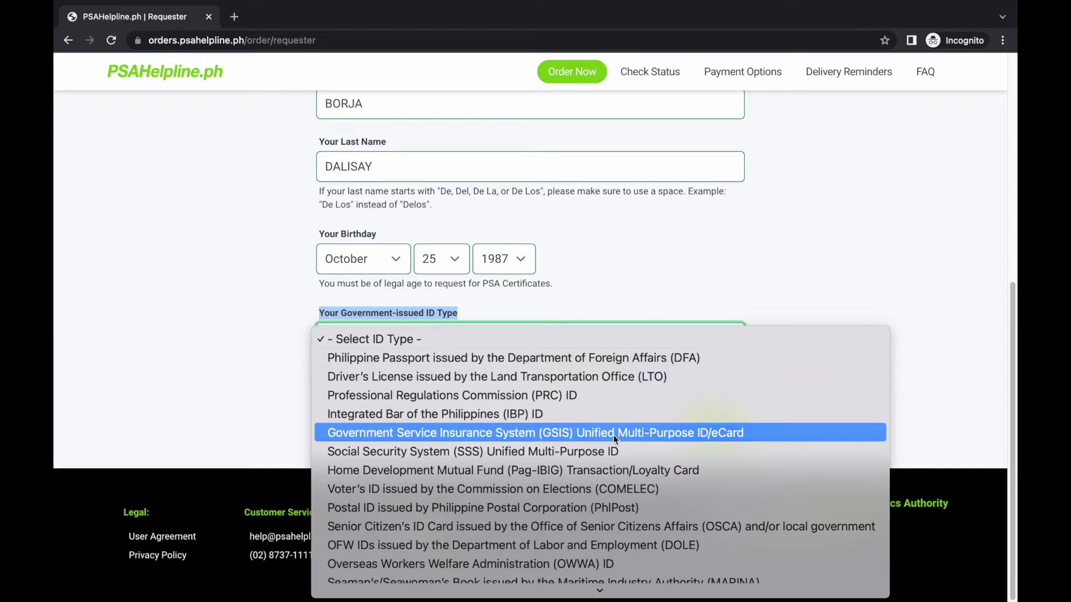
scroll(665, 521, "down", 2)
scroll(665, 521, "down", 3)
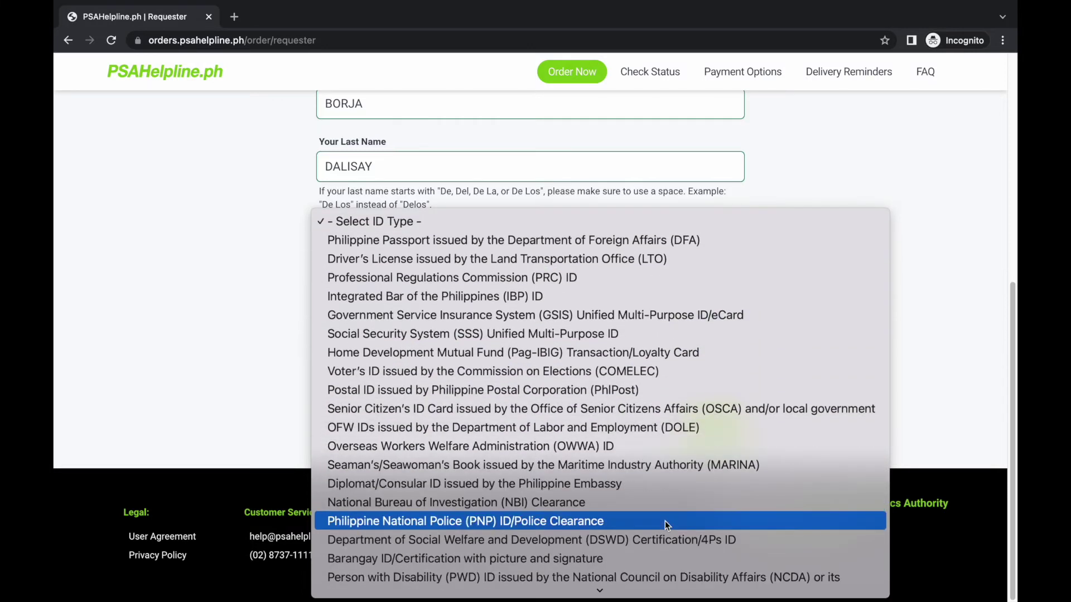
scroll(665, 521, "down", 3)
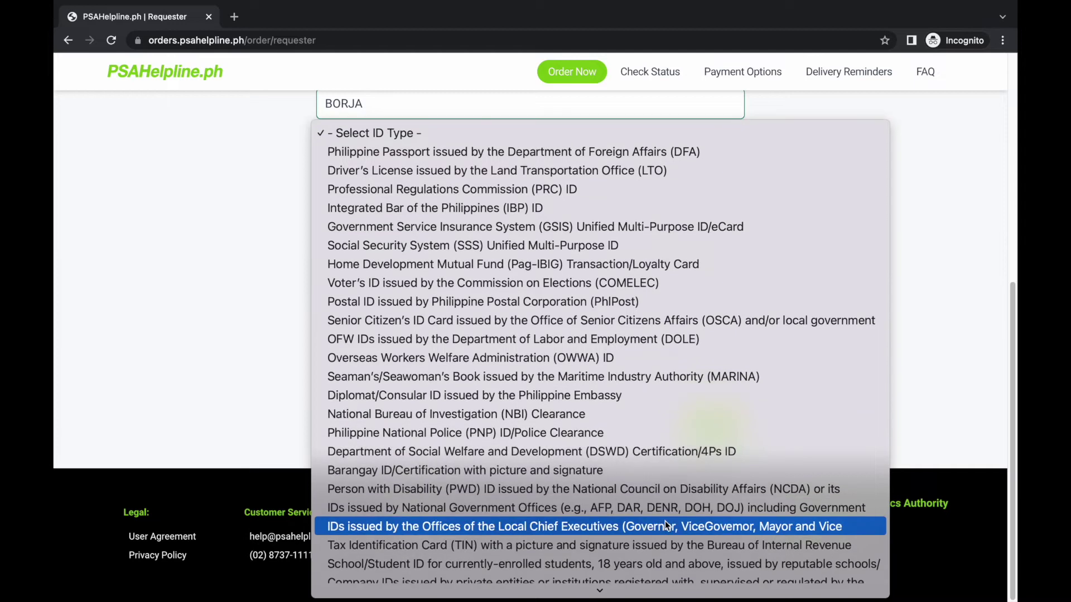
scroll(665, 521, "down", 3)
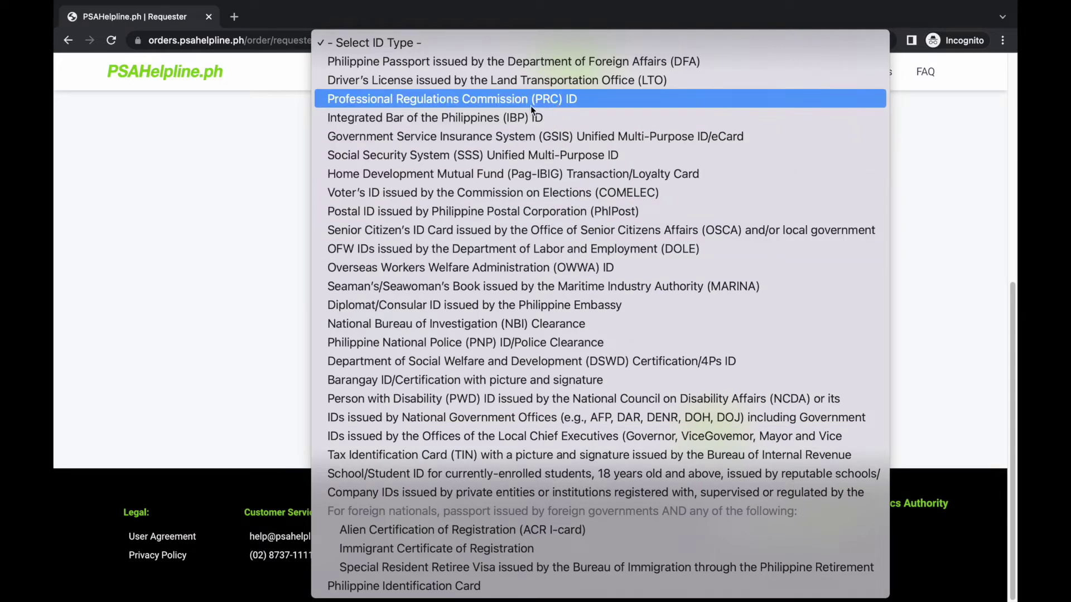
left_click(475, 103)
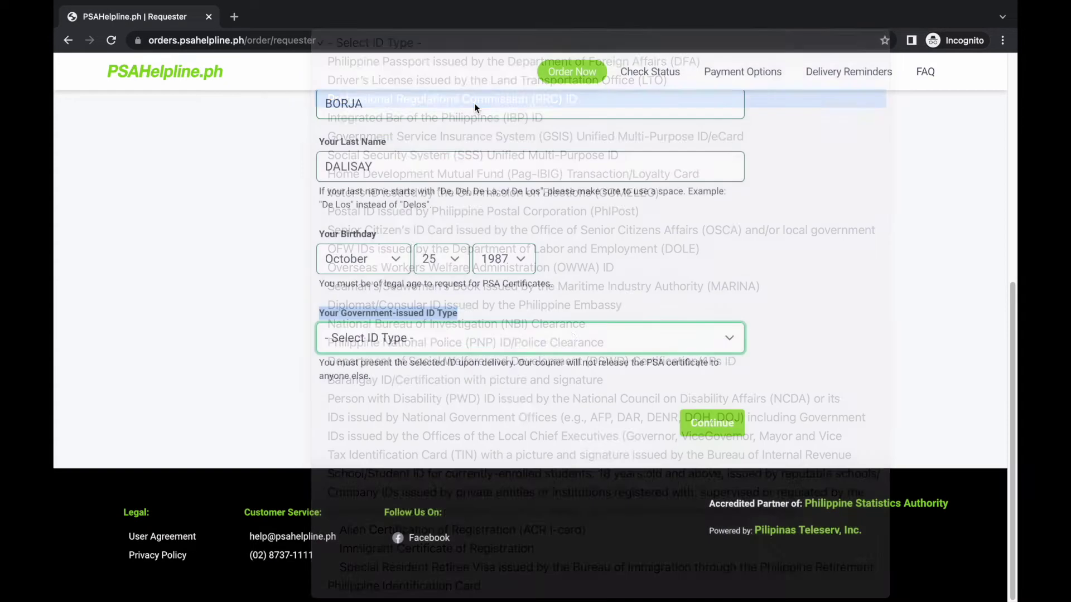
left_click(718, 433)
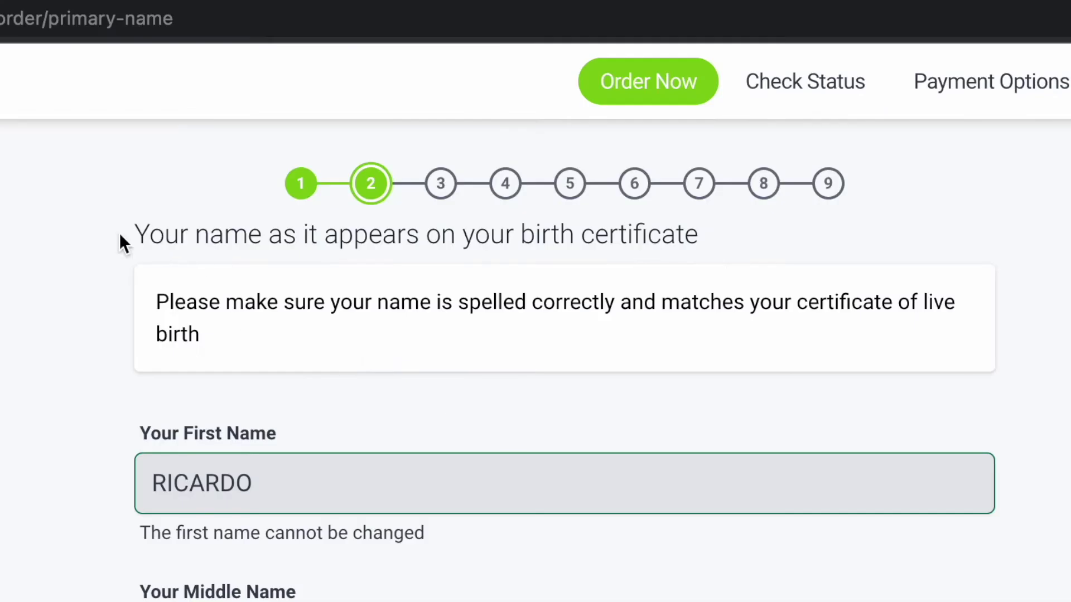
- Review the step 2 heading, name-spelling reminder and locked first, middle, last name fields
left_click_drag(314, 146, 486, 155)
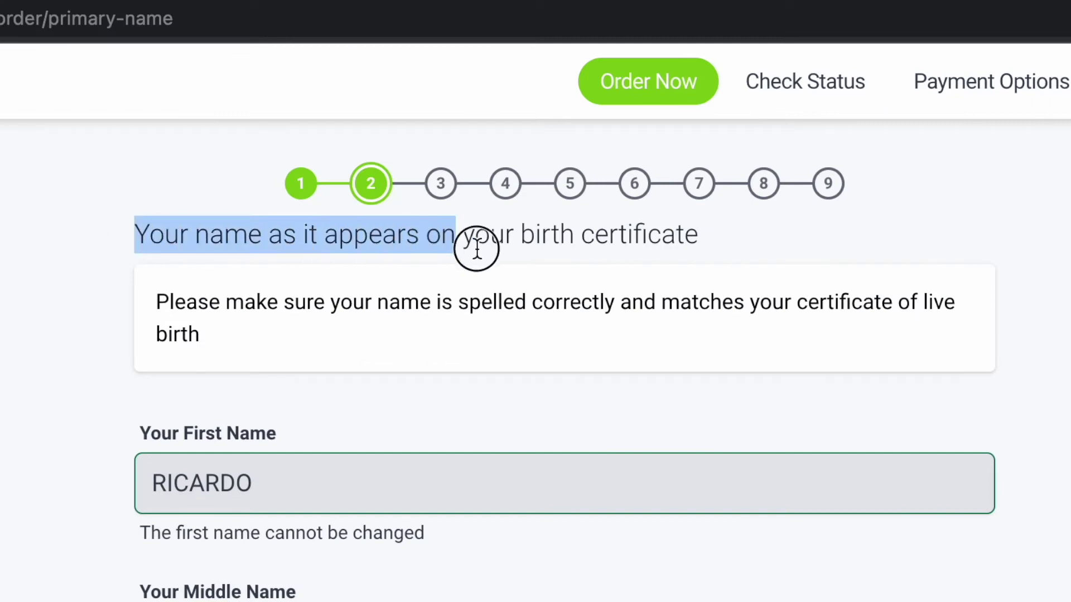
left_click_drag(476, 249, 704, 257)
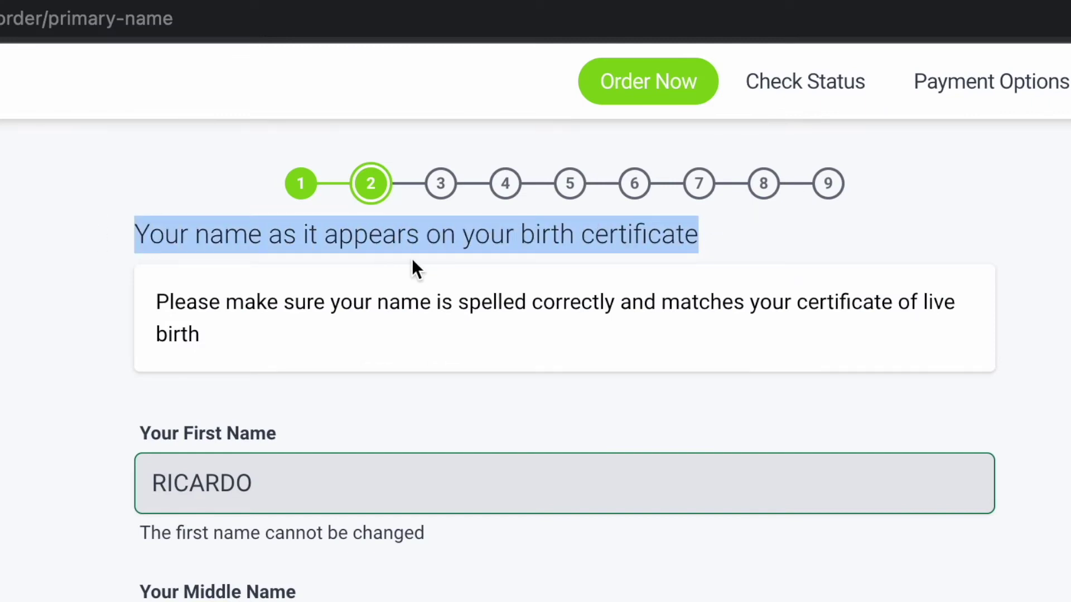
left_click_drag(157, 304, 212, 329)
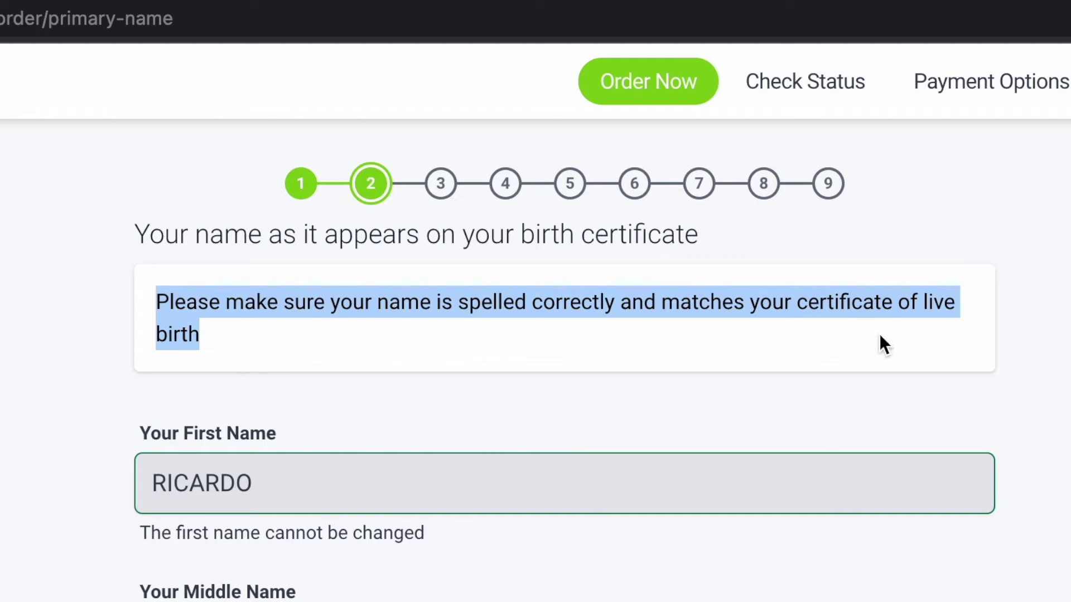
left_click_drag(141, 434, 295, 439)
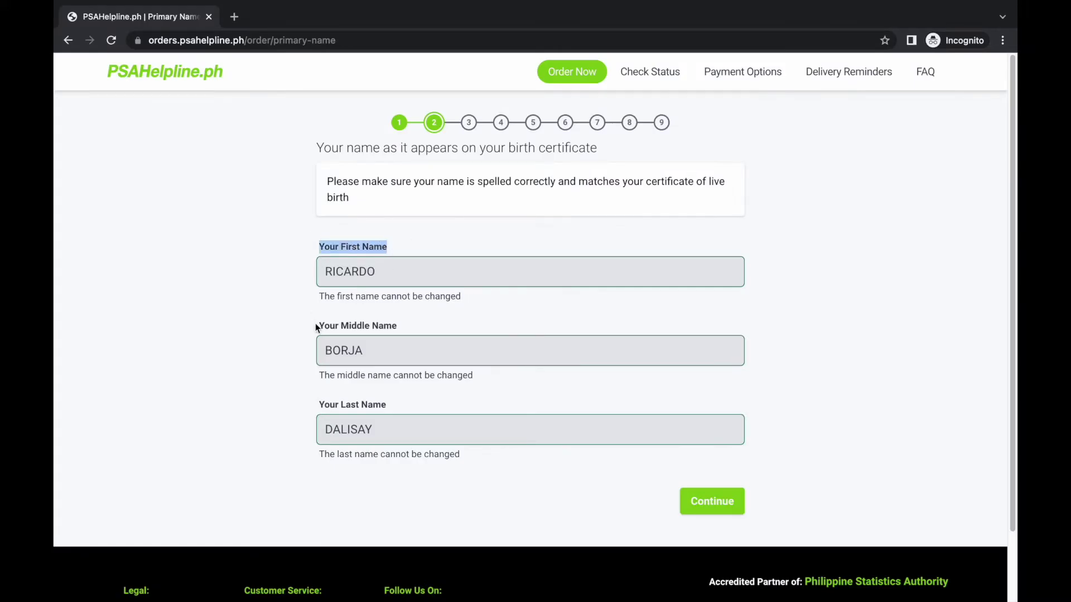
left_click_drag(316, 327, 401, 326)
left_click_drag(320, 405, 389, 408)
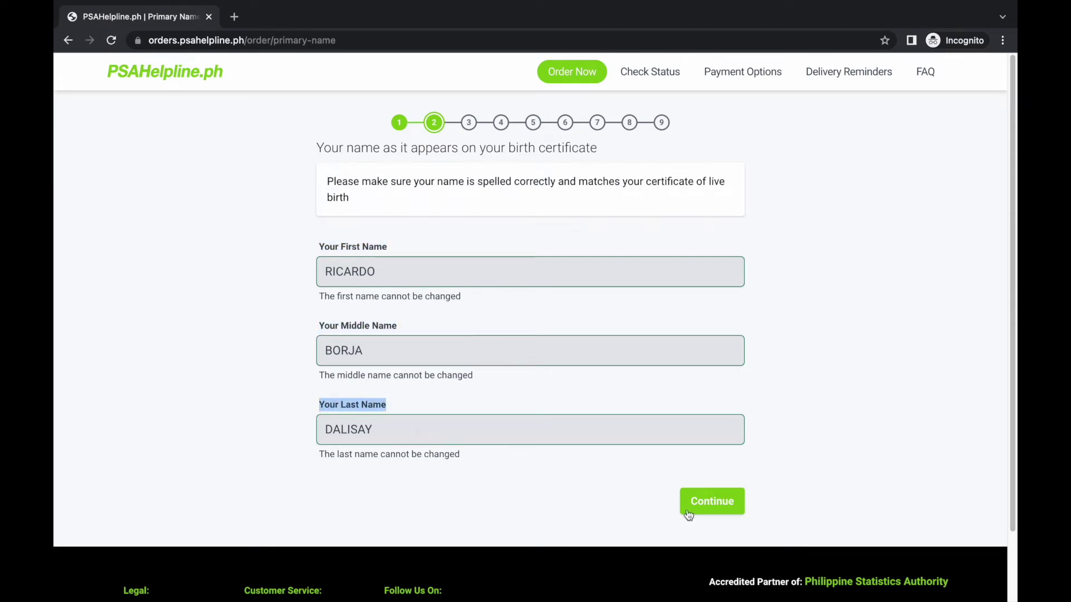
- Continue past the name and father's name steps to the mother's maiden name step
left_click(721, 512)
left_click(721, 513)
left_click_drag(317, 147, 473, 141)
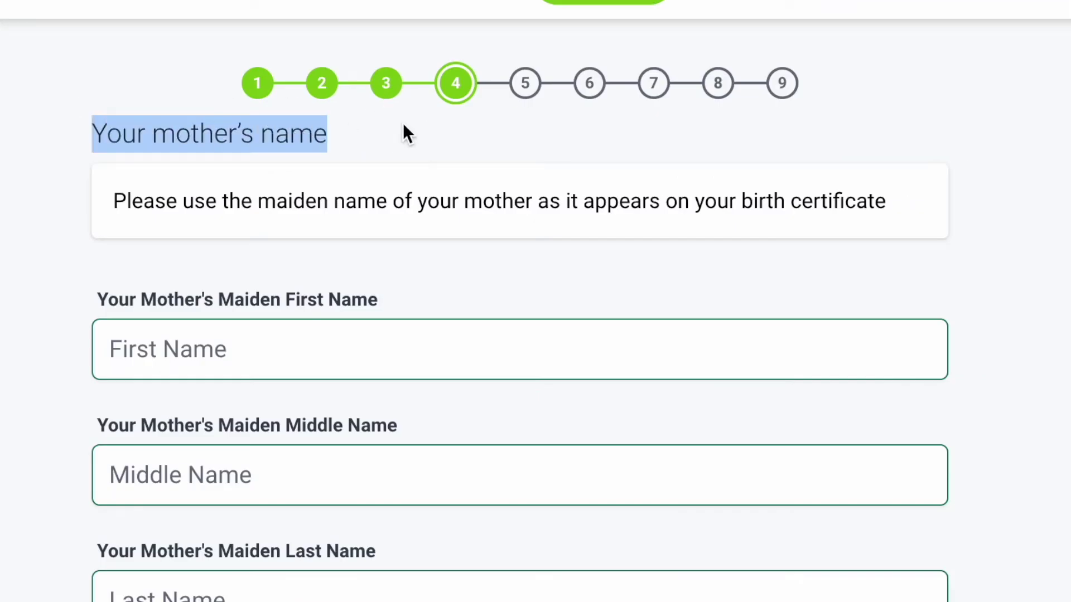
left_click_drag(116, 204, 911, 212)
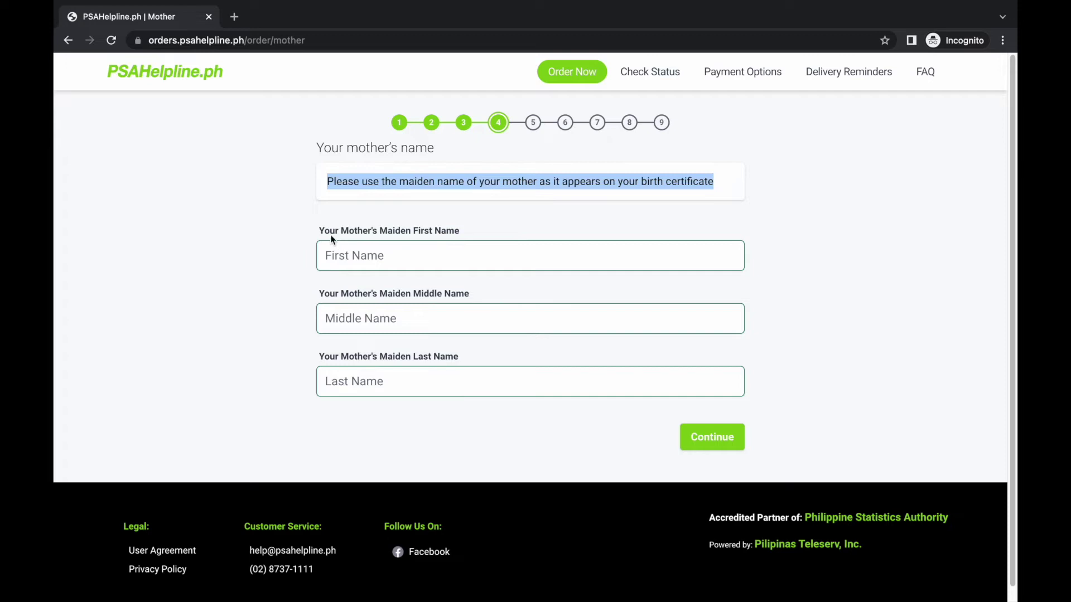
left_click_drag(321, 230, 437, 232)
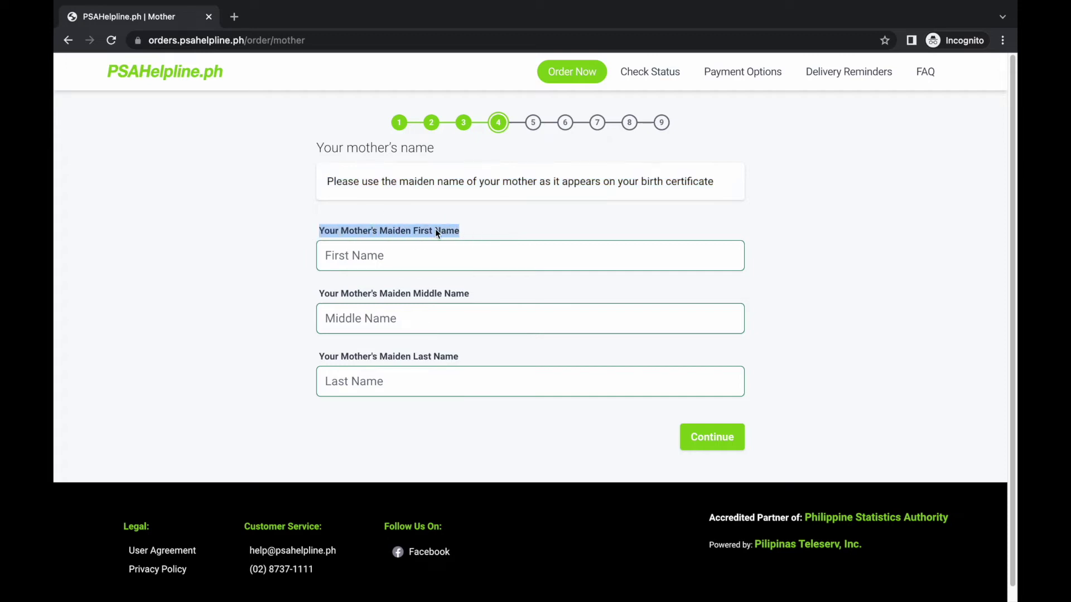
- Enter the mother's maiden first and last names, leaving the middle name blank
left_click(355, 255)
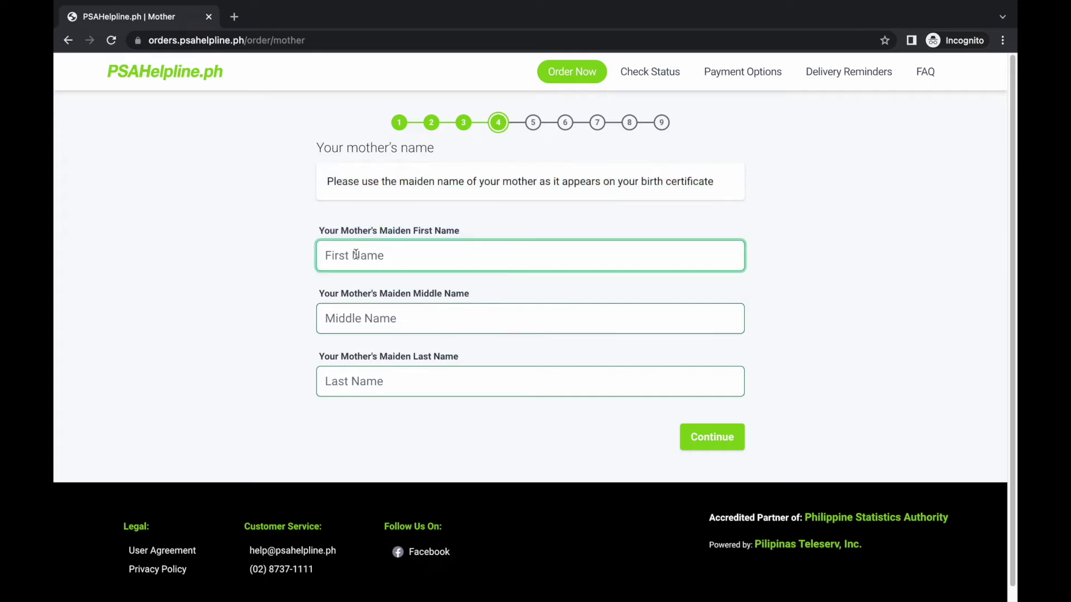
left_click_drag(319, 295, 471, 297)
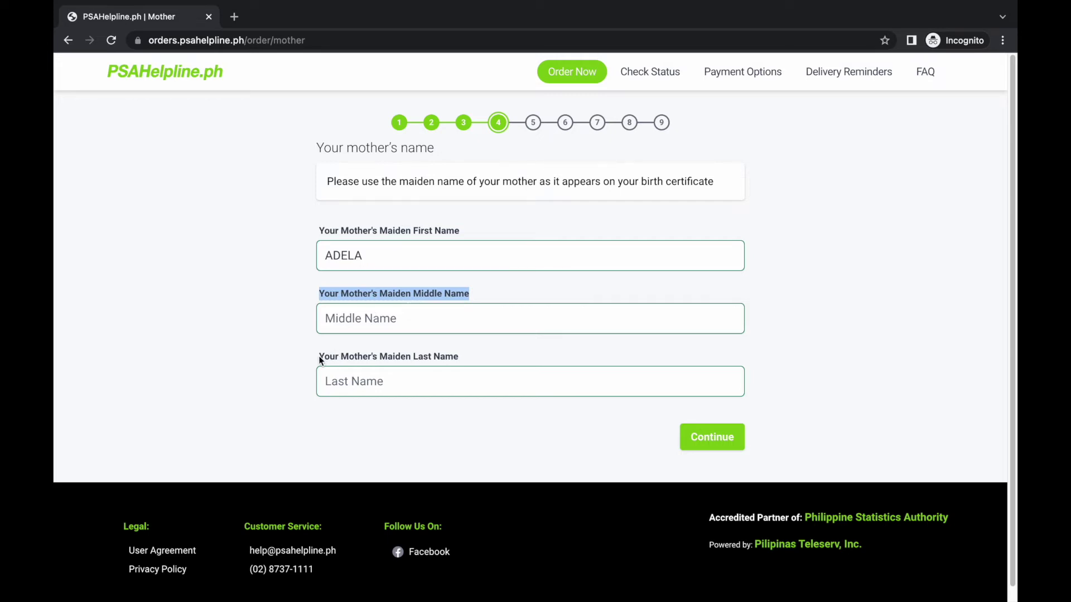
left_click(348, 317)
left_click_drag(318, 356, 461, 357)
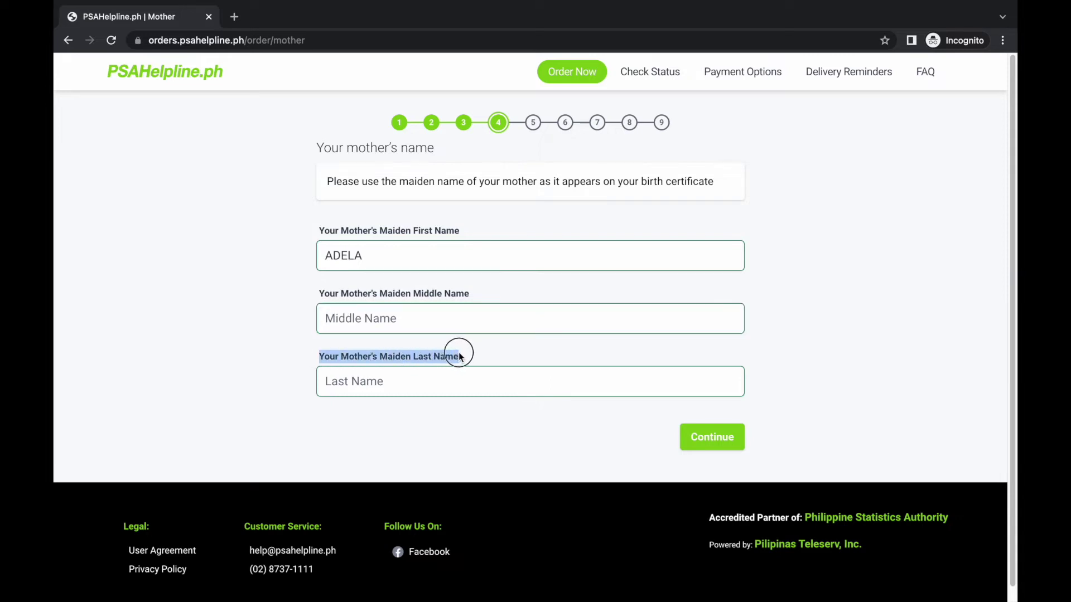
left_click(348, 384)
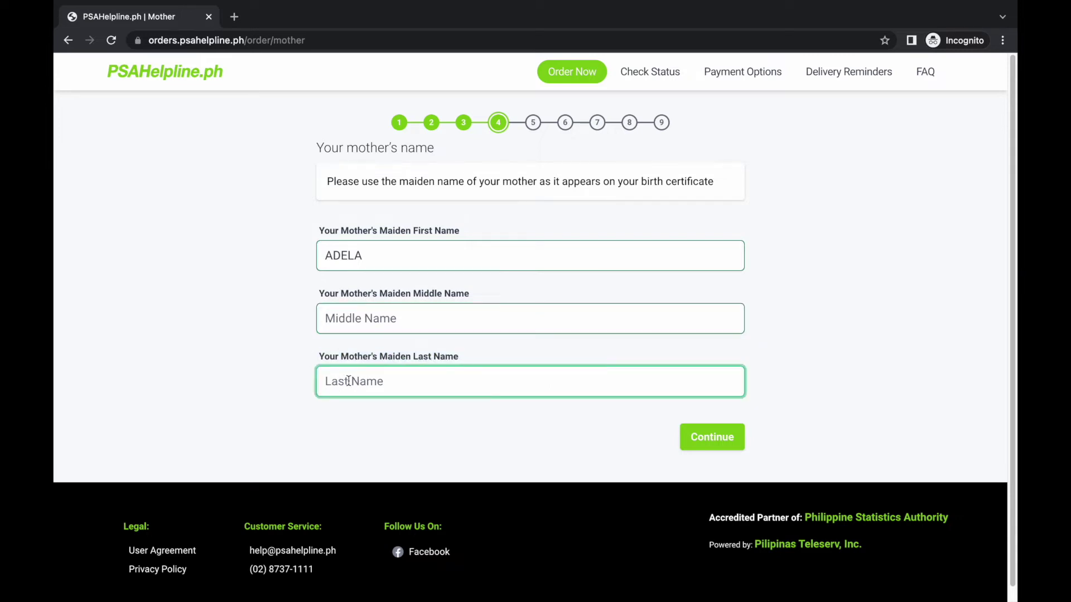
- Submit the mother's name and review the birthplace instructions and country field
left_click(718, 451)
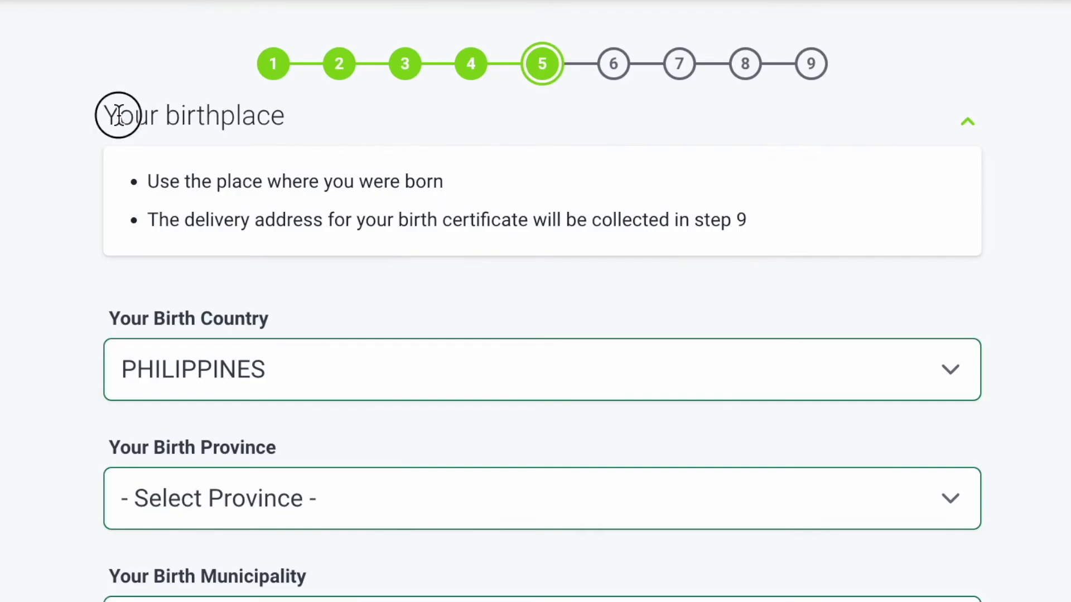
left_click_drag(324, 147, 405, 147)
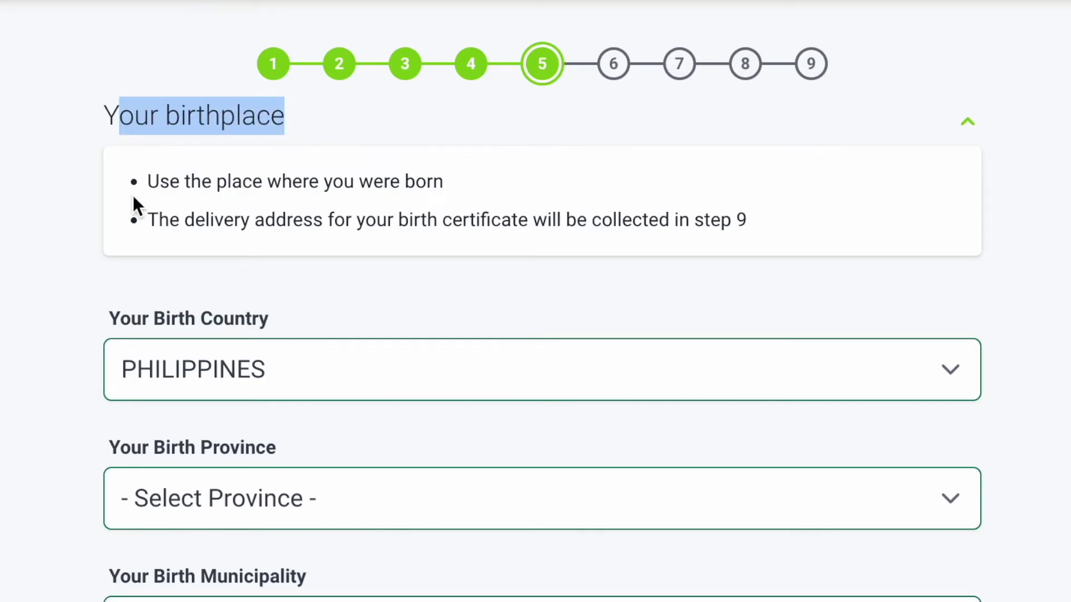
left_click_drag(147, 182, 462, 177)
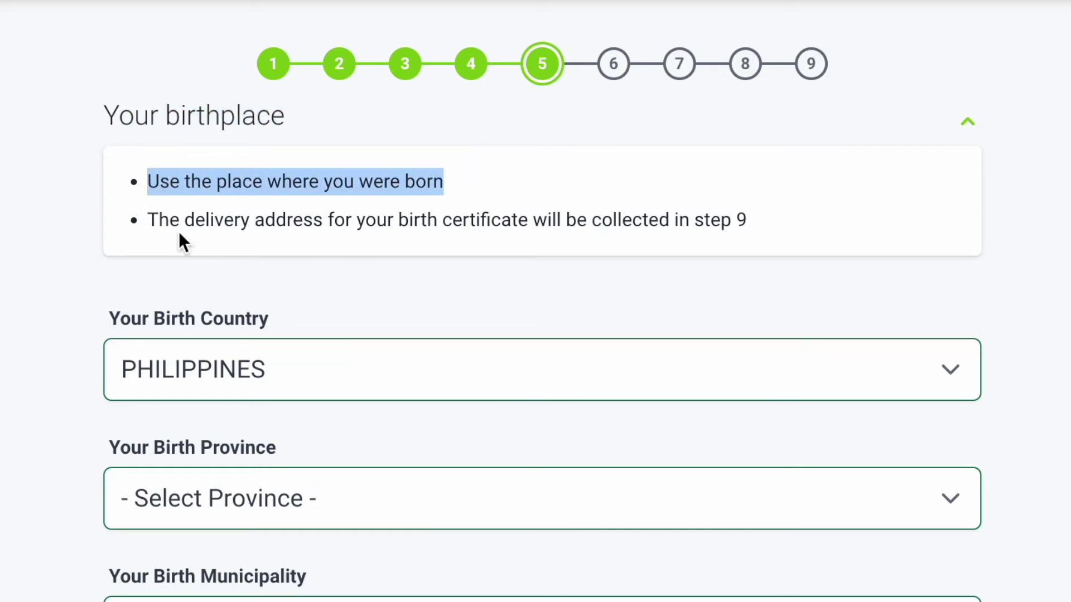
left_click_drag(149, 223, 747, 222)
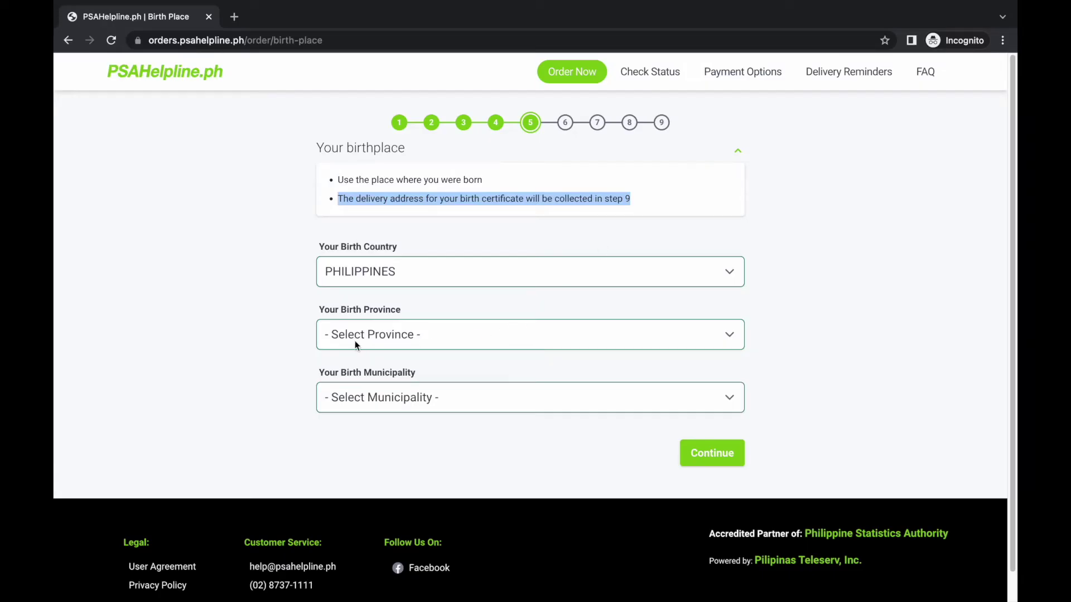
left_click_drag(318, 249, 419, 252)
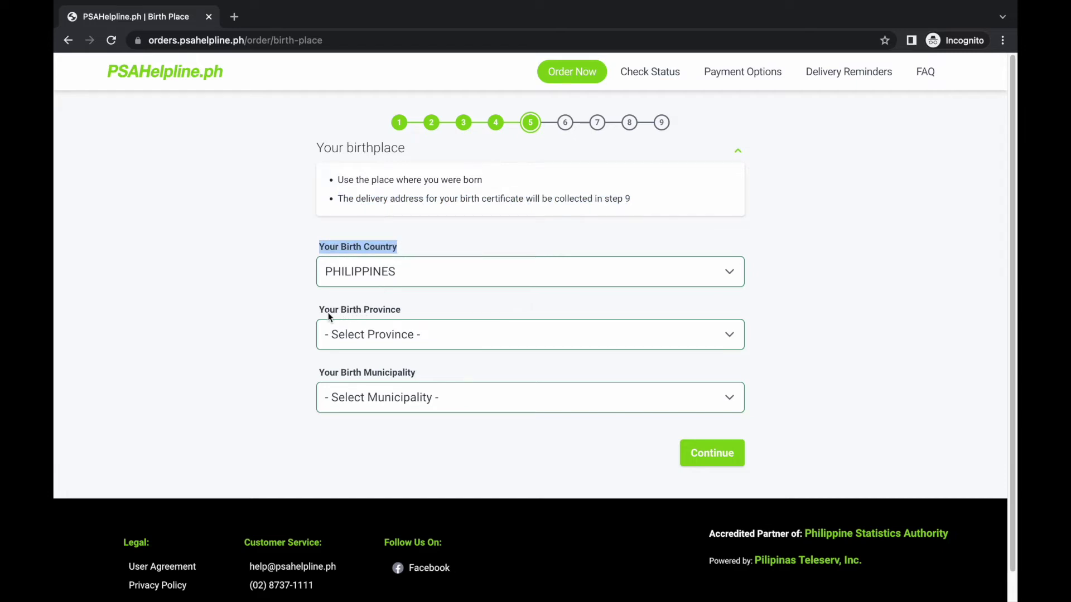
left_click_drag(317, 312, 419, 308)
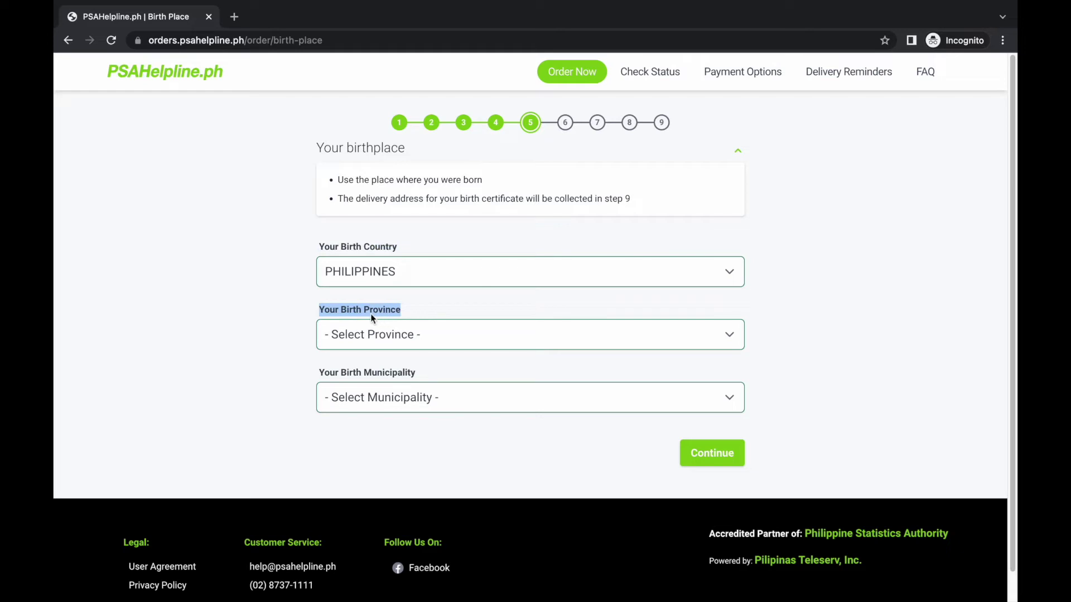
- Set birth province METRO MANILA and municipality MANILA, then submit the birthplace
left_click(353, 340)
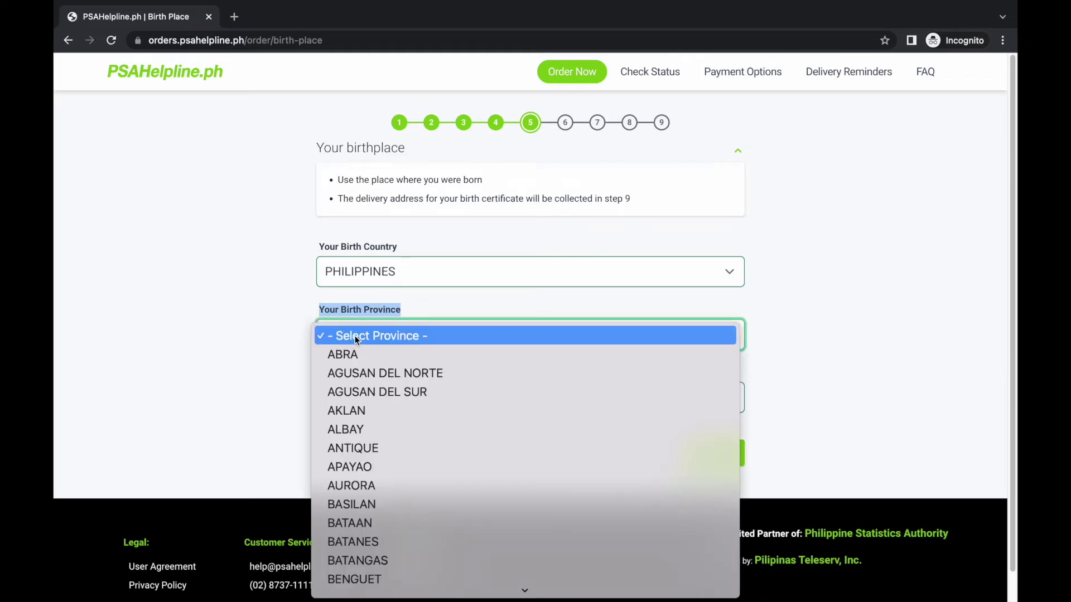
key("m")
scroll(355, 336, "down", 1)
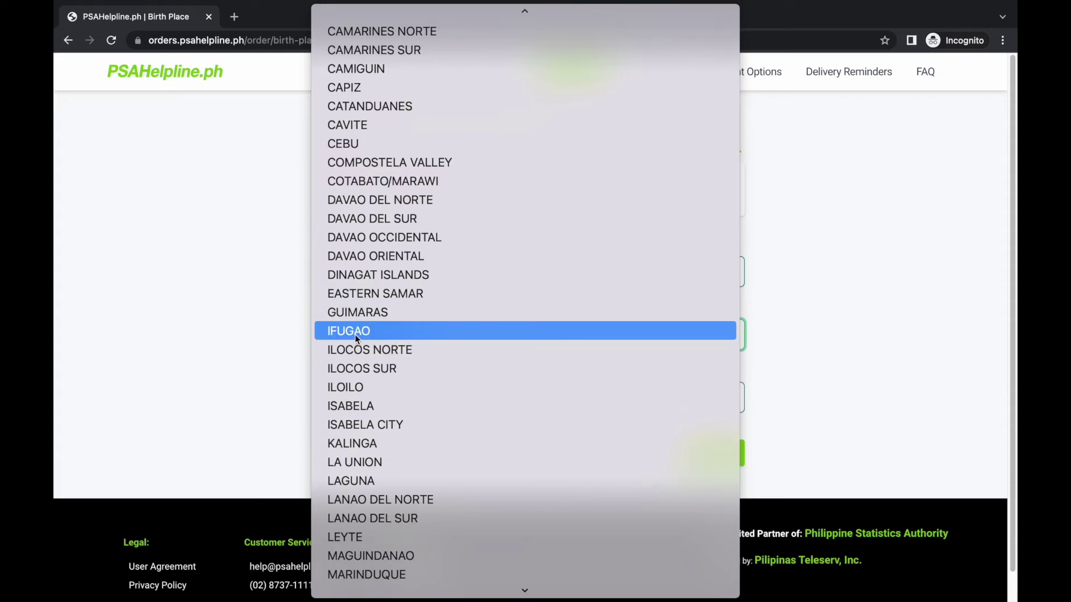
scroll(411, 369, "down", 6)
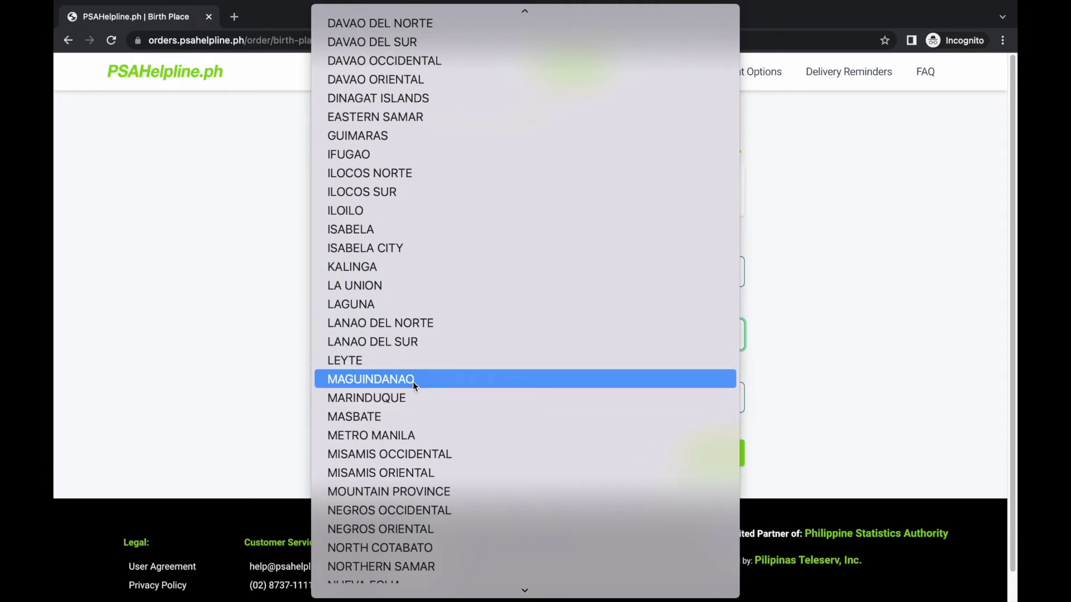
left_click(410, 438)
left_click_drag(321, 378, 411, 371)
left_click(340, 397)
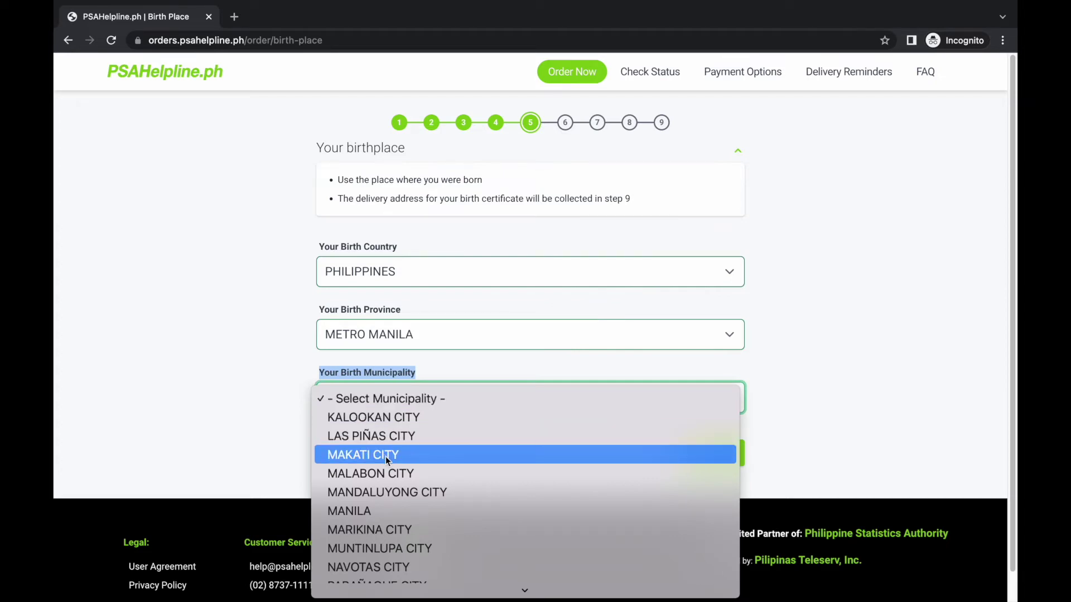
scroll(386, 456, "down", 2)
scroll(386, 456, "down", 3)
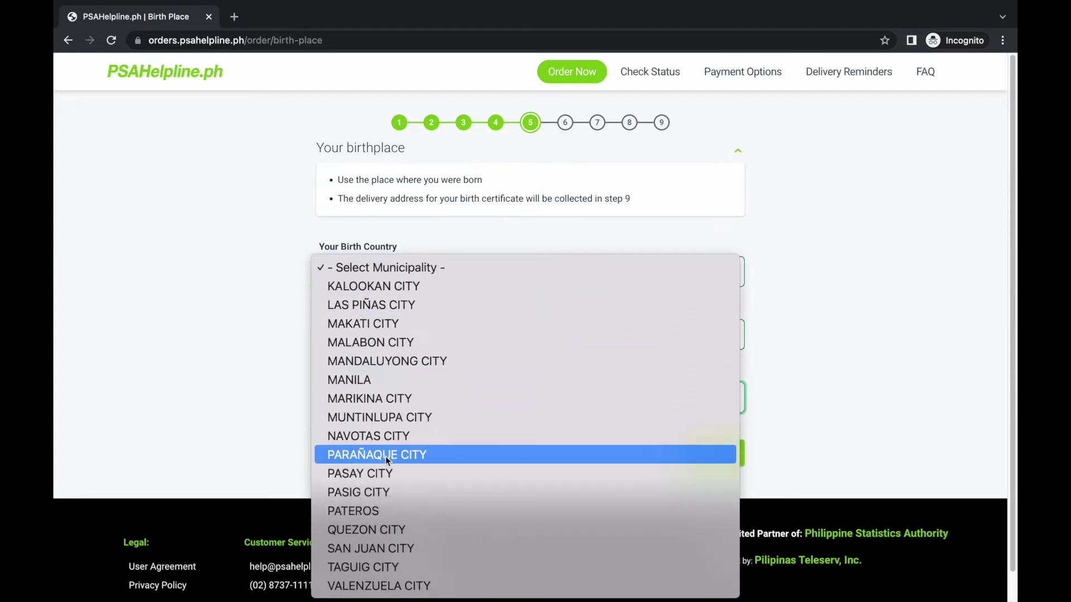
left_click(347, 383)
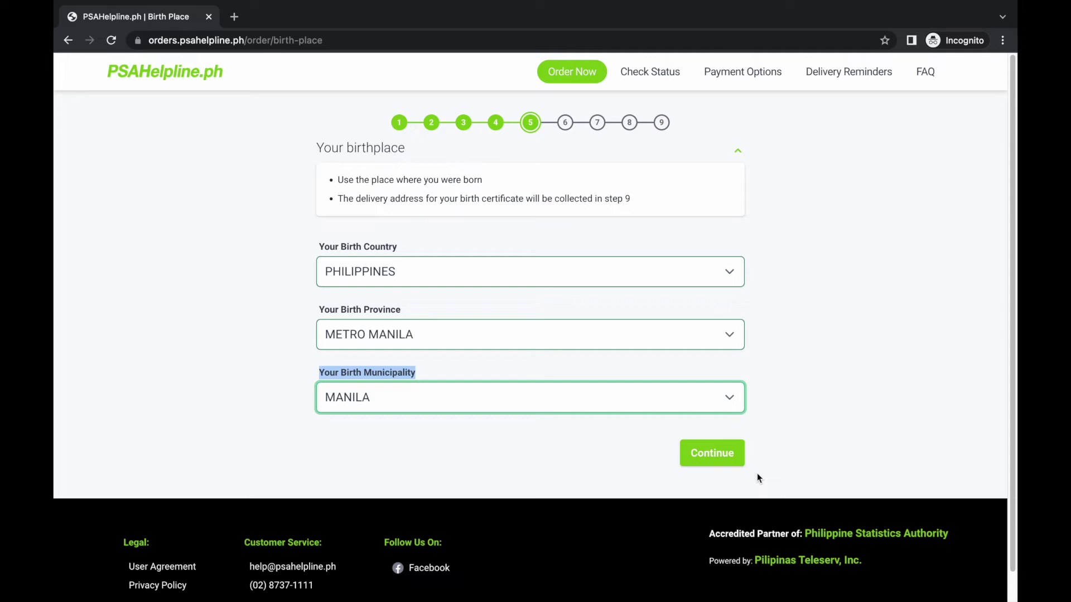
left_click(716, 466)
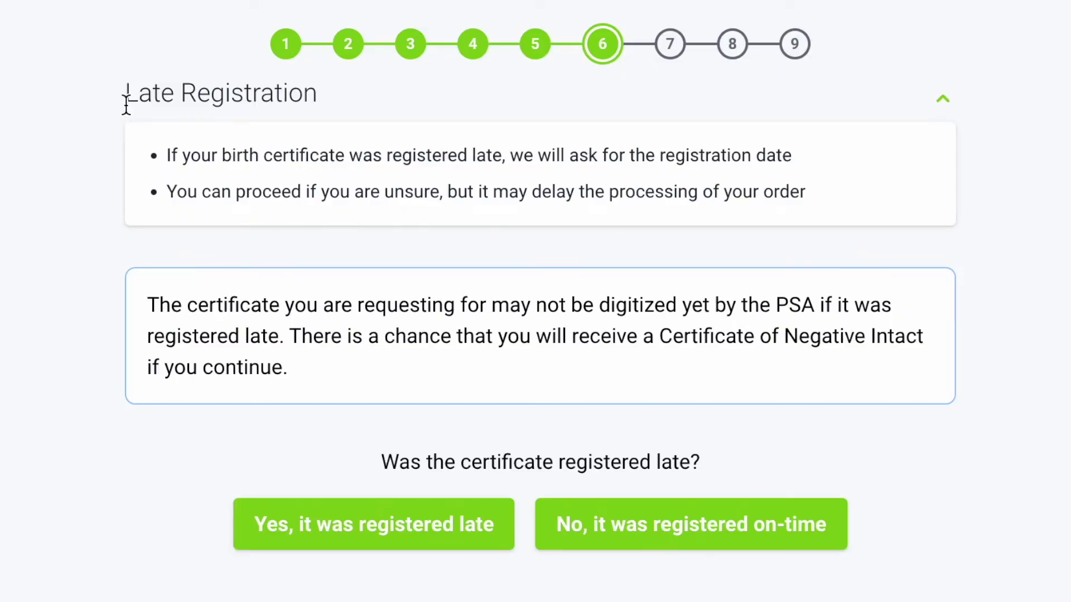
- Review the late registration notes and answer 'No, it was registered on-time'
left_click_drag(322, 149, 397, 153)
left_click_drag(271, 103, 312, 99)
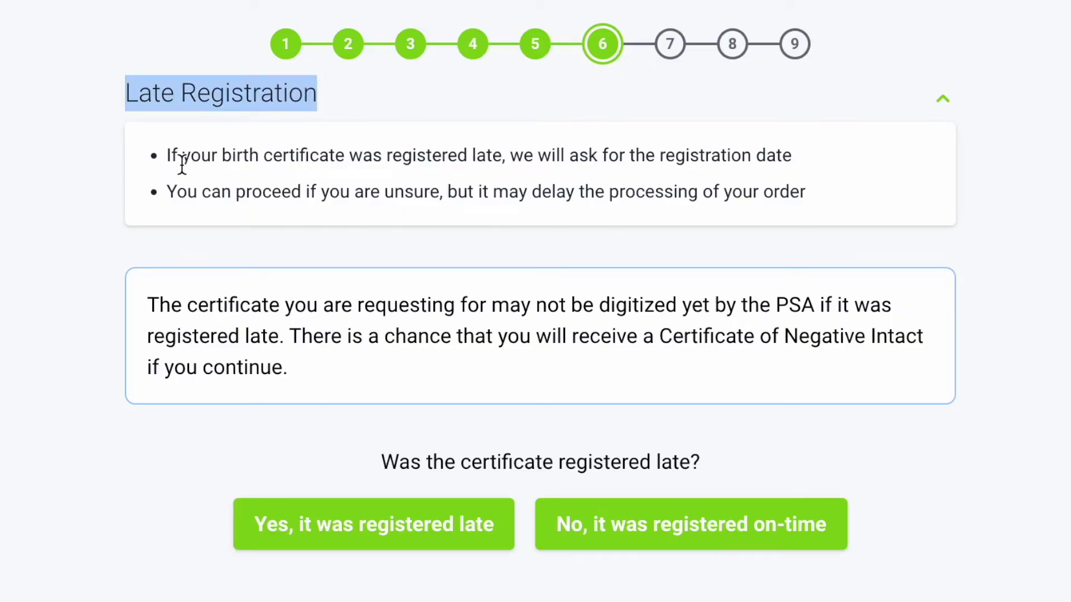
left_click_drag(166, 154, 814, 153)
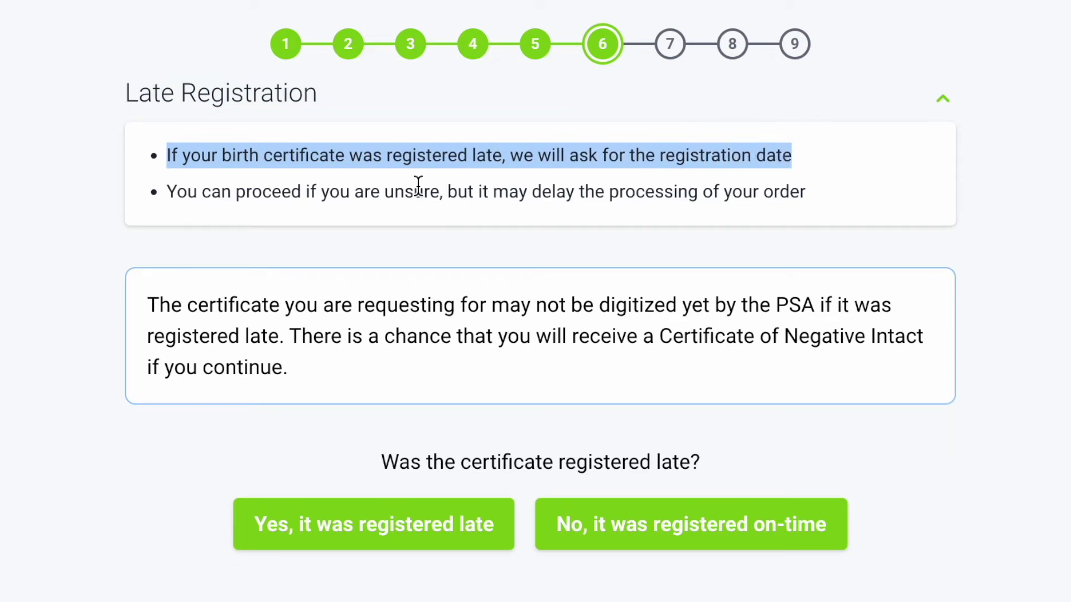
left_click_drag(167, 195, 757, 228)
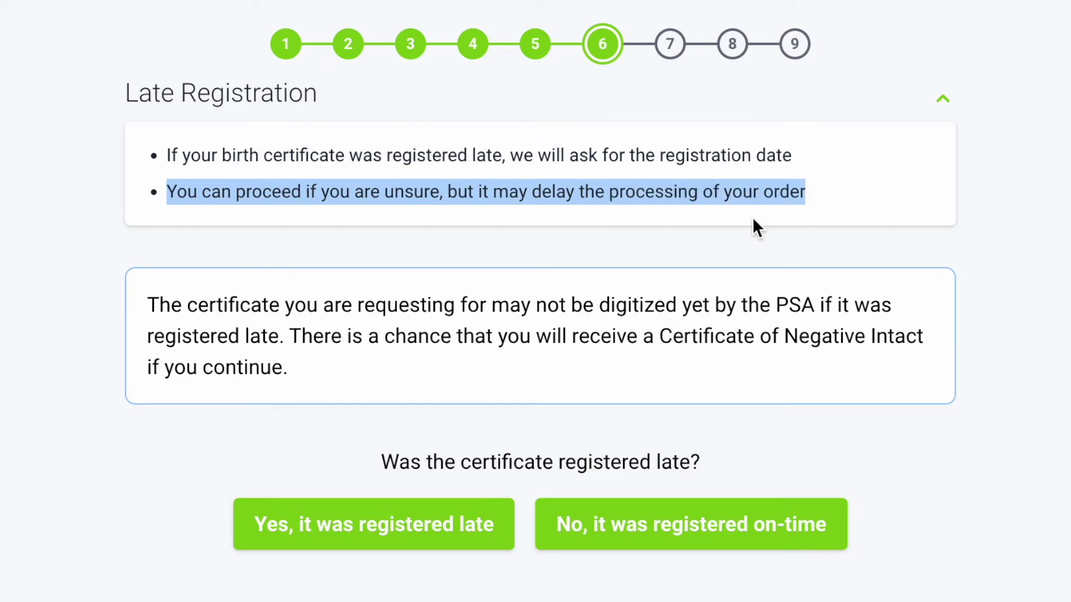
left_click(155, 310)
left_click_drag(155, 310, 327, 369)
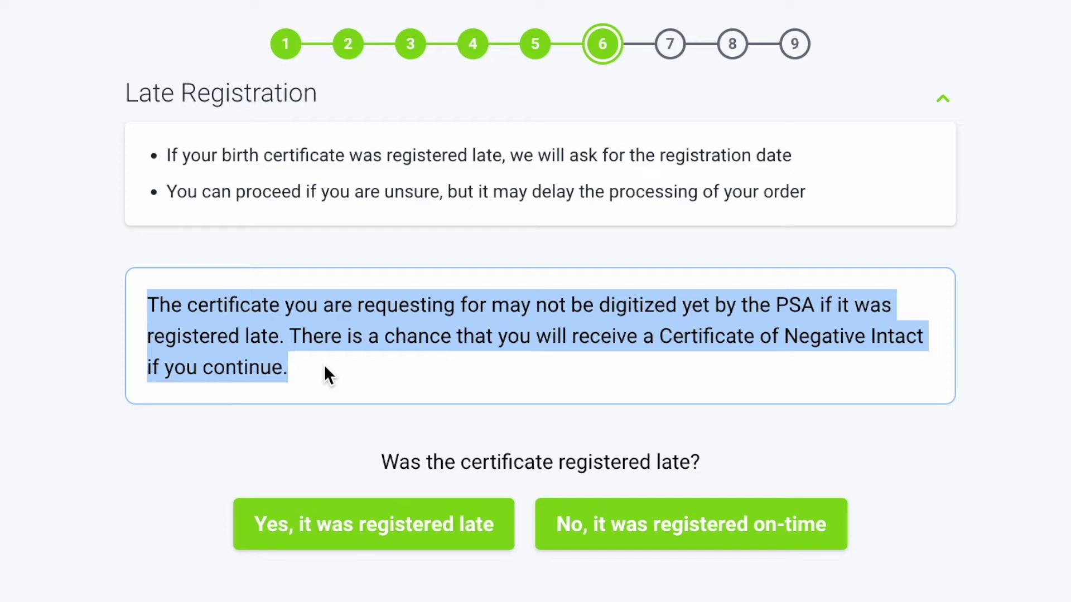
left_click_drag(373, 462, 521, 454)
left_click(707, 444)
triple_click(709, 446)
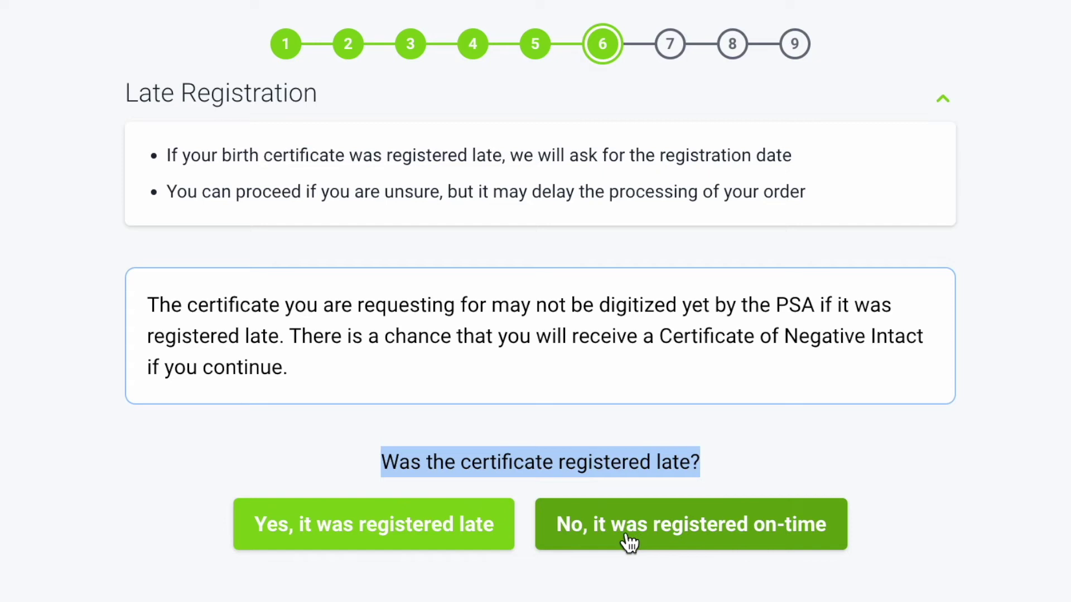
left_click(656, 546)
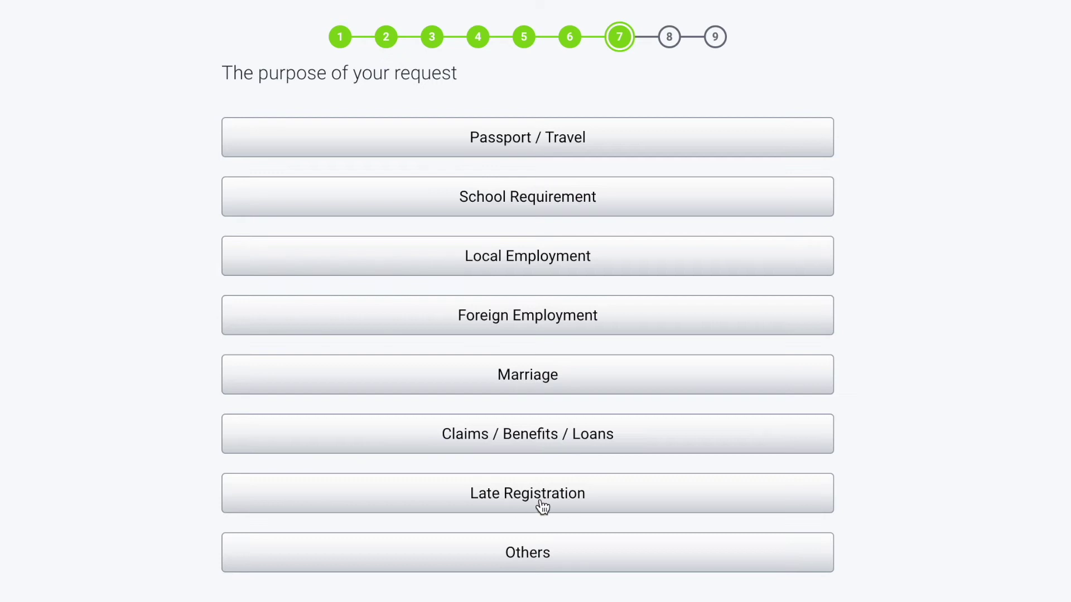
- Choose Marriage as the purpose of the request and continue to Legal Proceedings
left_click(533, 392)
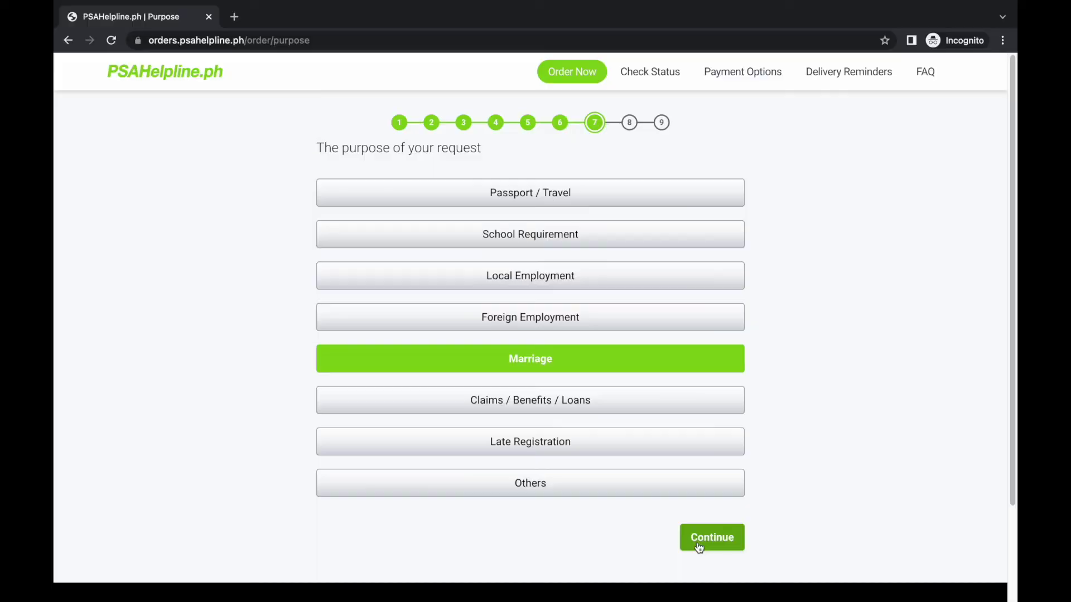
left_click(726, 554)
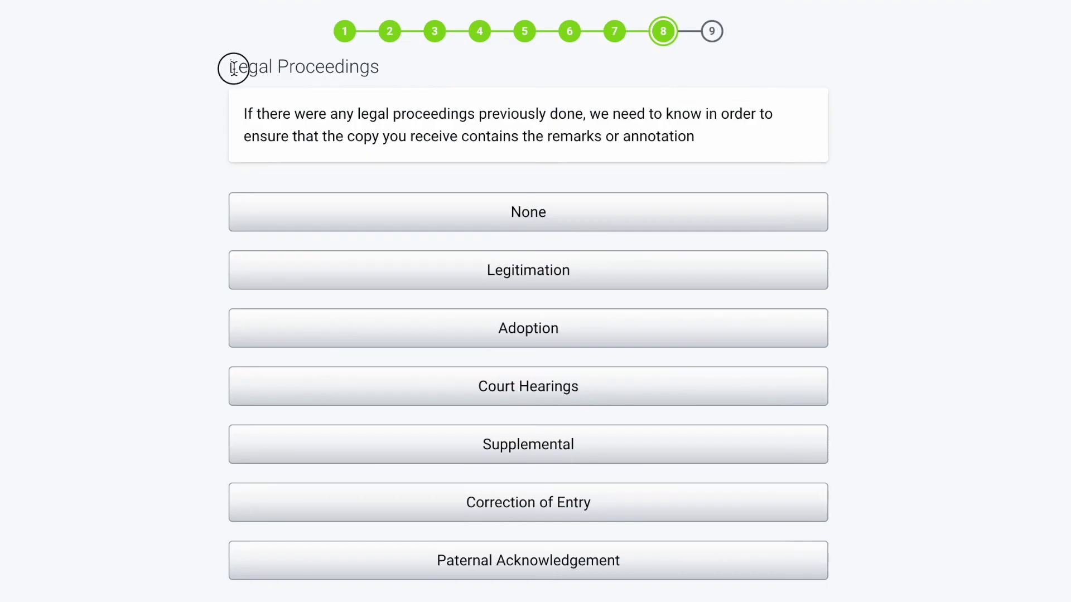
- Select None for legal proceedings and continue to the delivery address form
left_click_drag(233, 68, 409, 69)
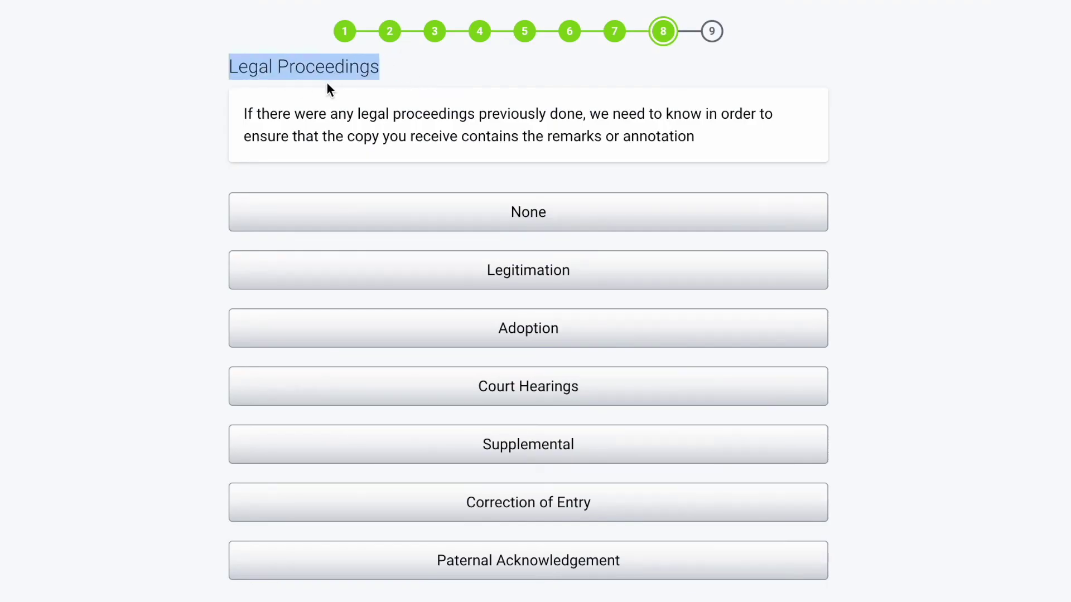
left_click_drag(245, 113, 717, 137)
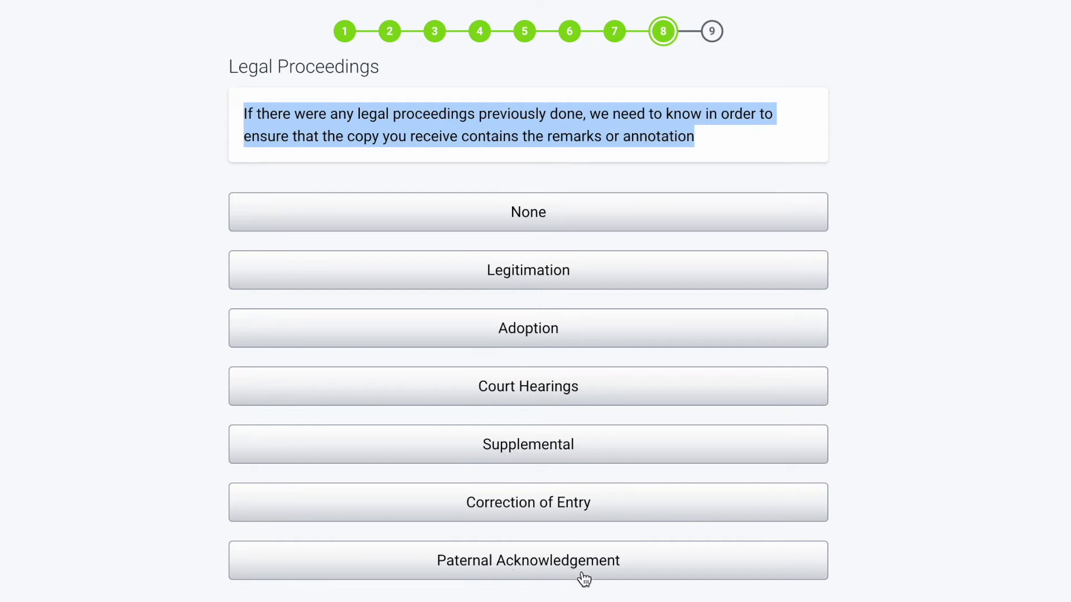
left_click(562, 228)
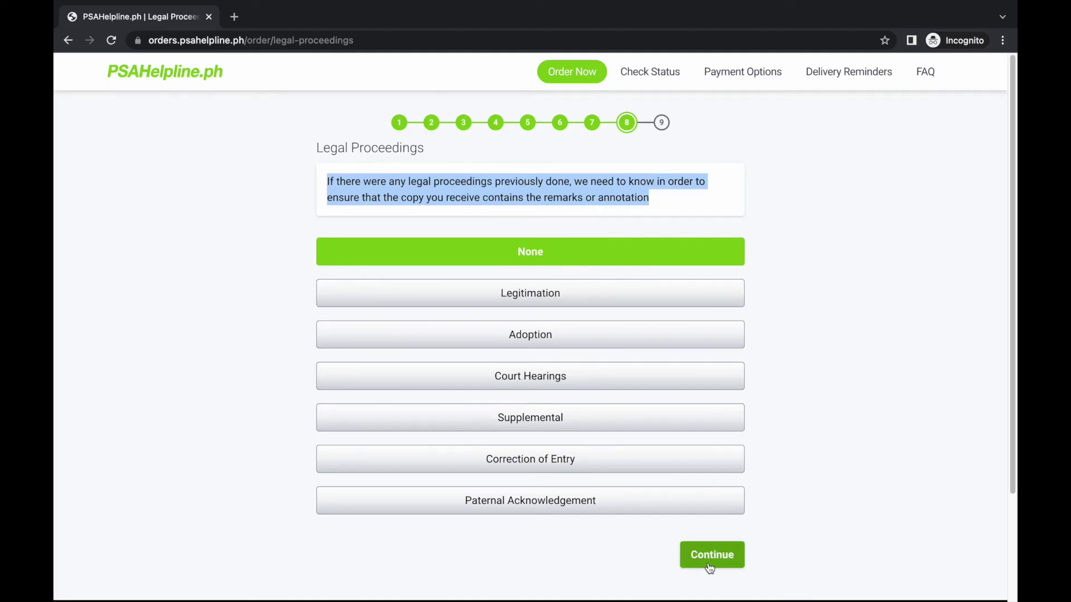
left_click(707, 563)
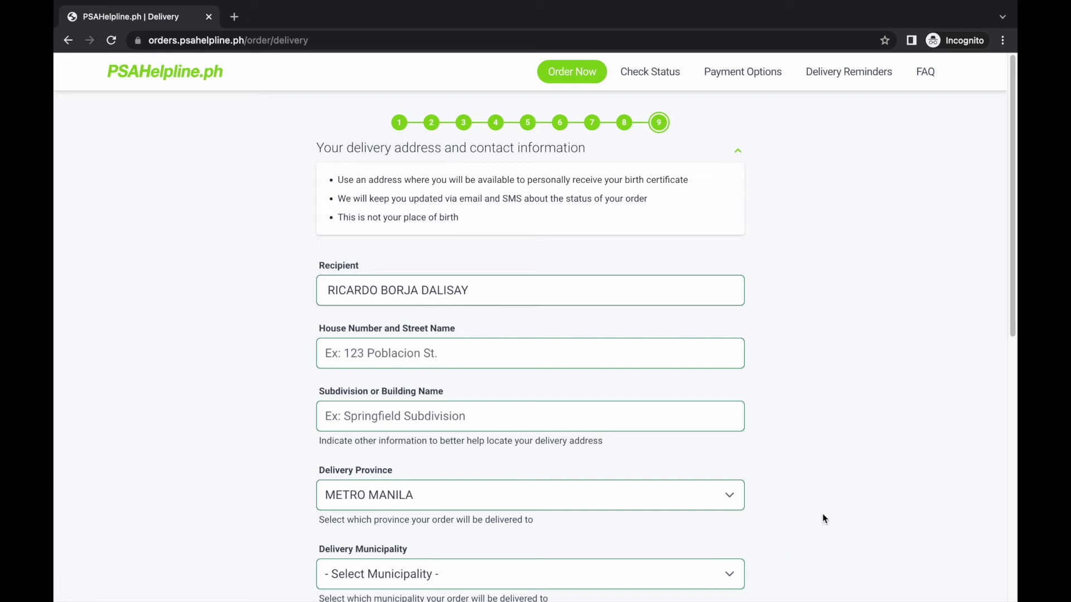
- Highlight the delivery address heading, its three instructions and the Recipient label
left_click_drag(1014, 239, 1010, 438)
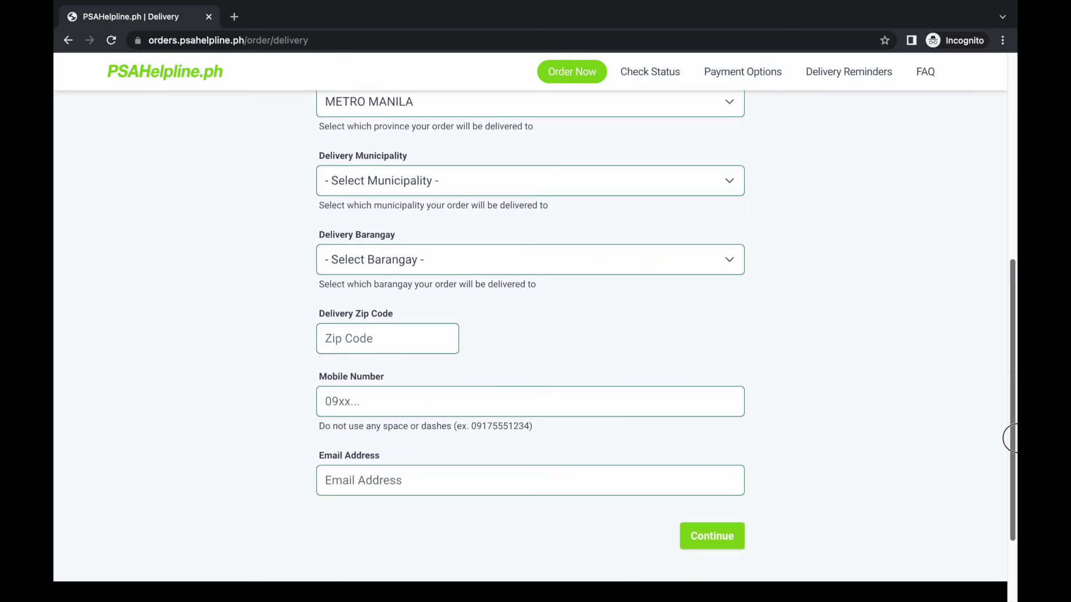
left_click_drag(1010, 439, 1007, 216)
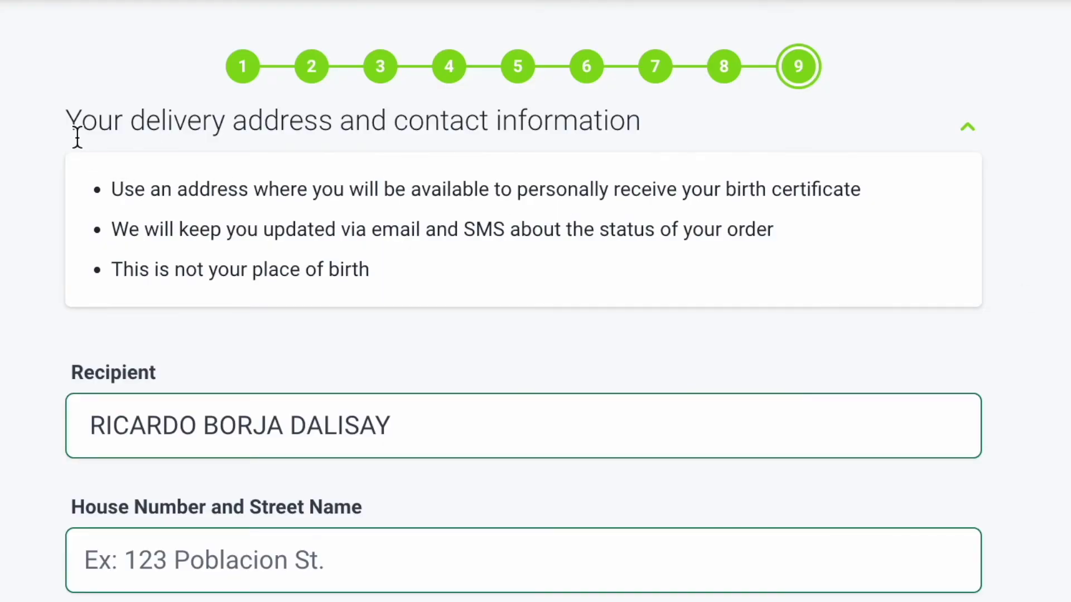
left_click_drag(72, 127, 662, 127)
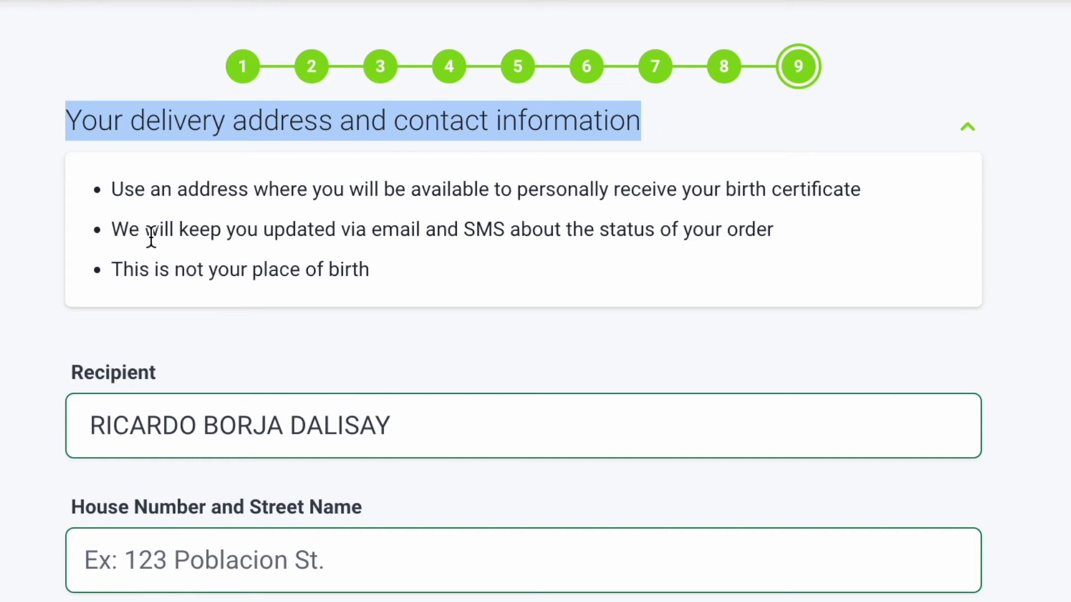
left_click_drag(105, 196, 856, 201)
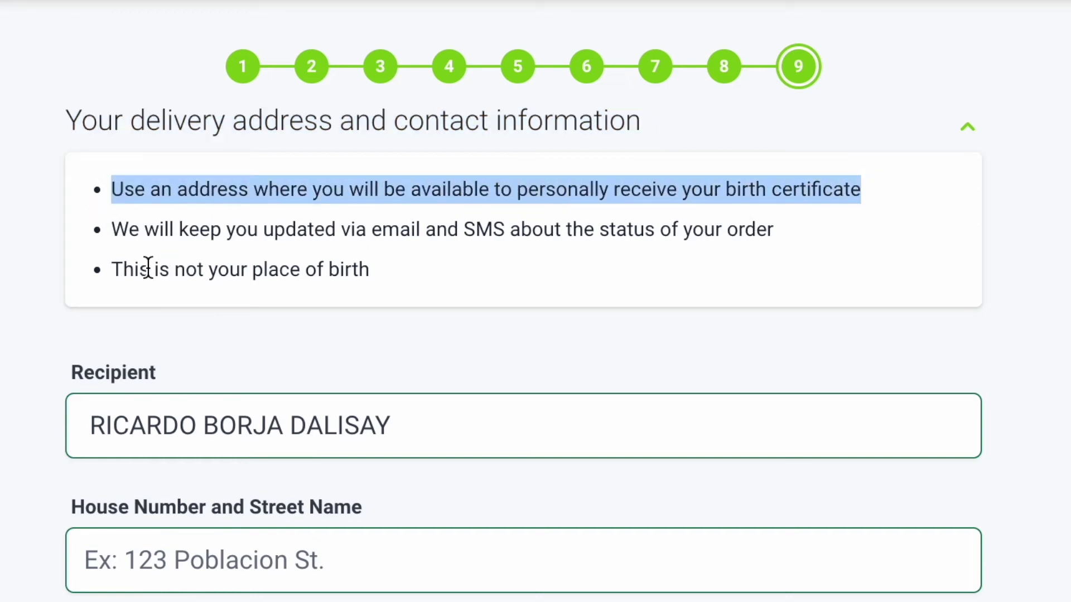
left_click(117, 235)
left_click_drag(117, 234, 822, 236)
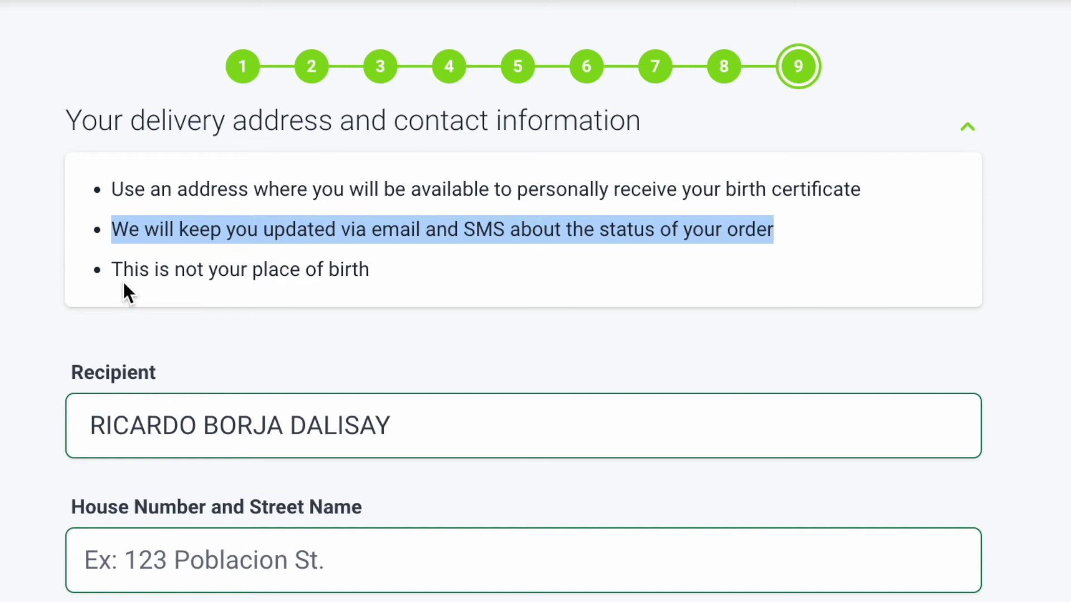
left_click_drag(112, 274, 386, 286)
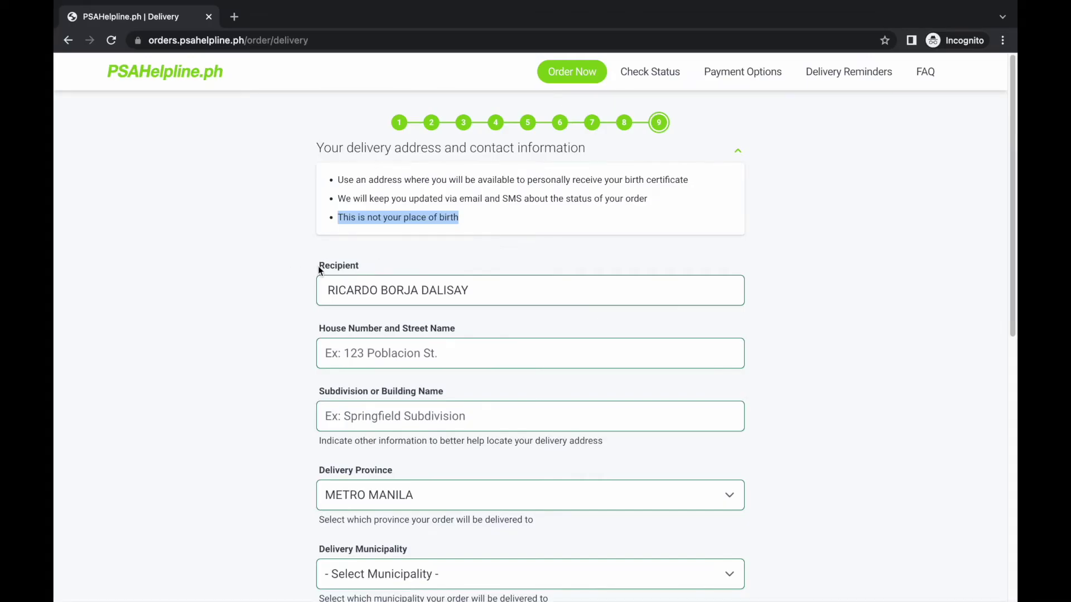
left_click_drag(320, 270, 468, 296)
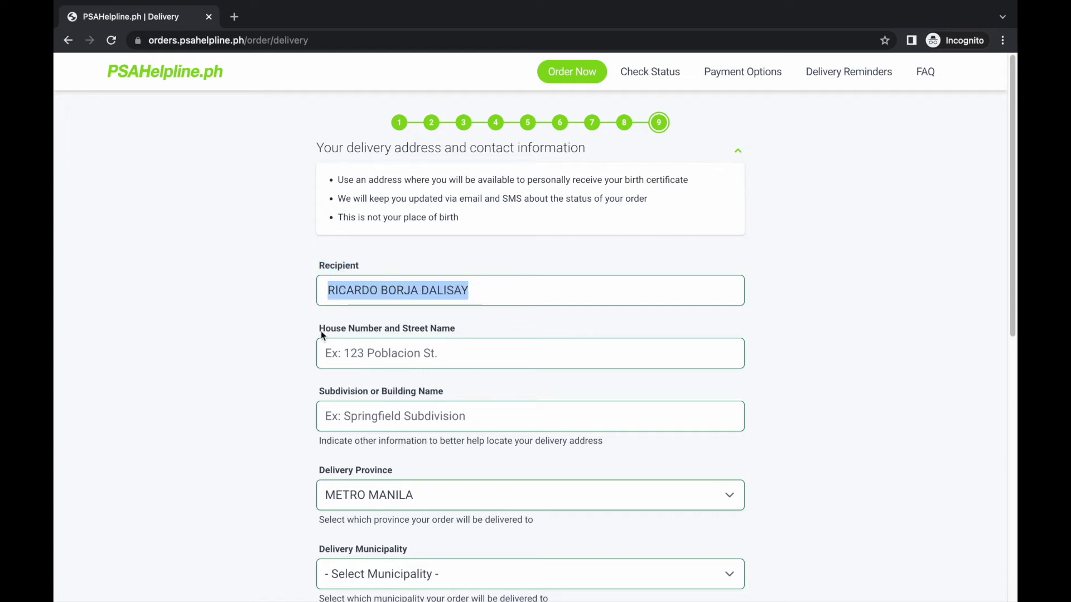
- Enter the house number and street, then the subdivision or building name
left_click_drag(321, 332, 462, 327)
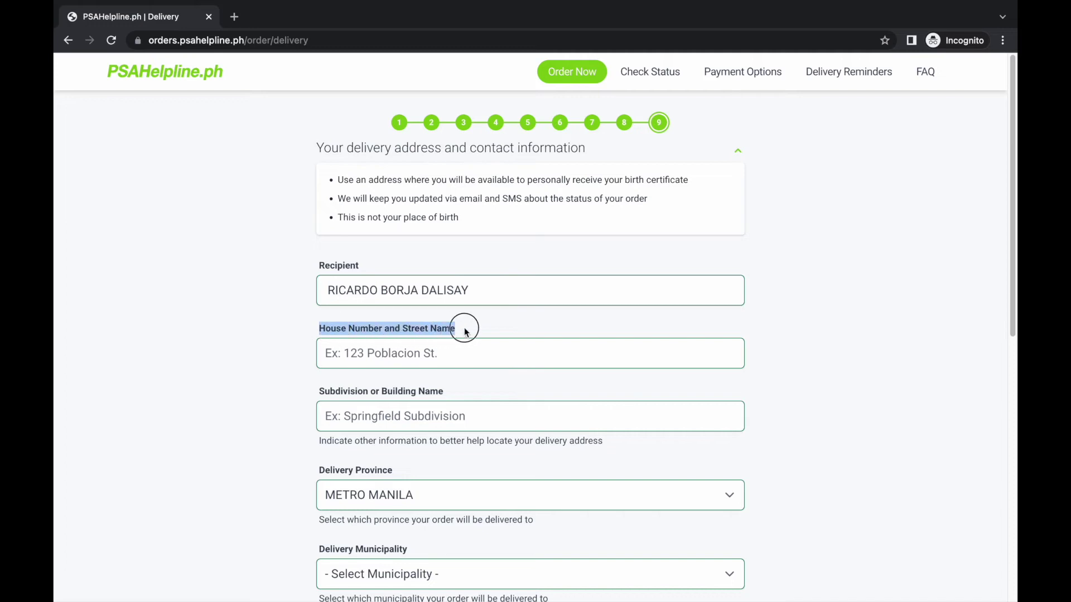
left_click(404, 353)
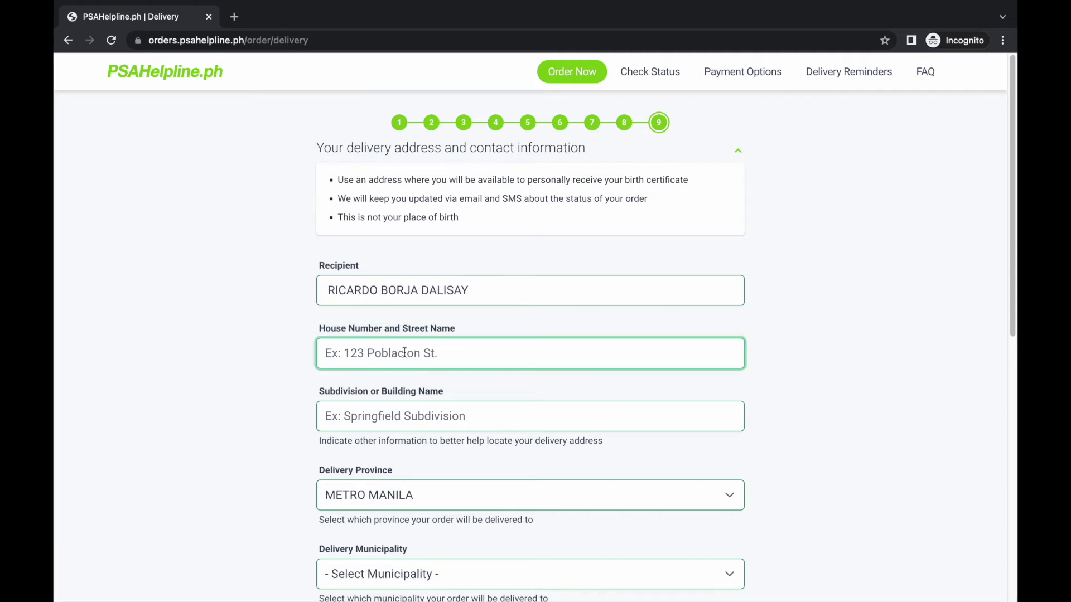
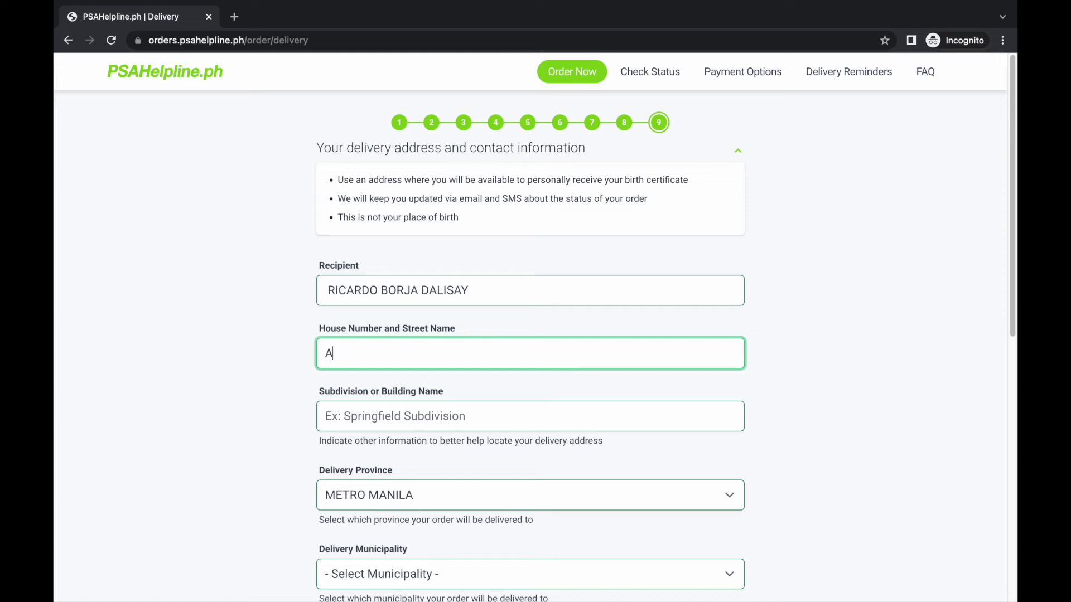
left_click_drag(312, 397, 444, 394)
left_click(379, 422)
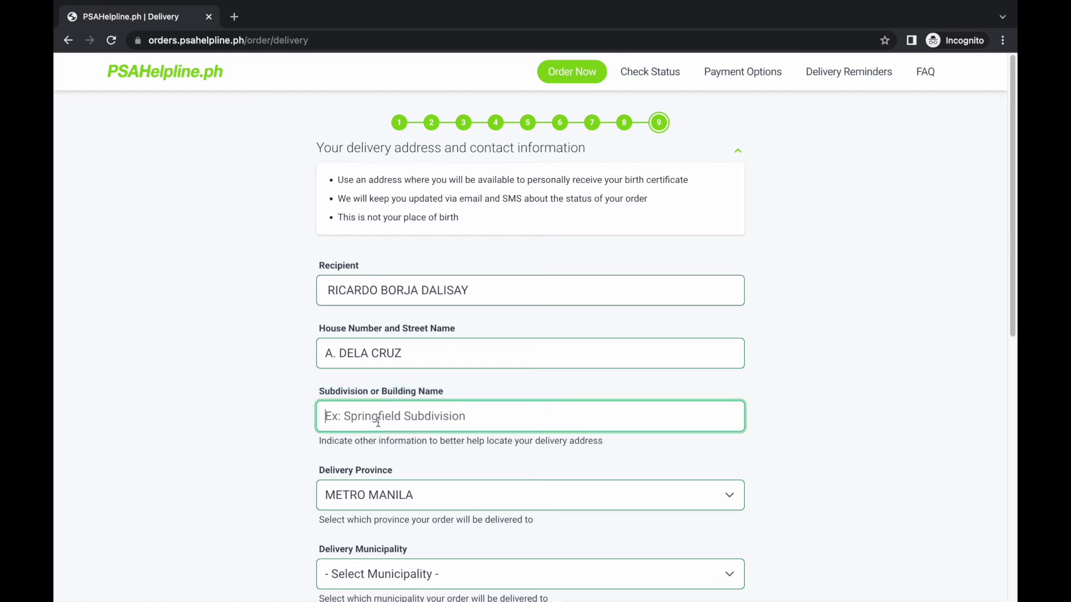
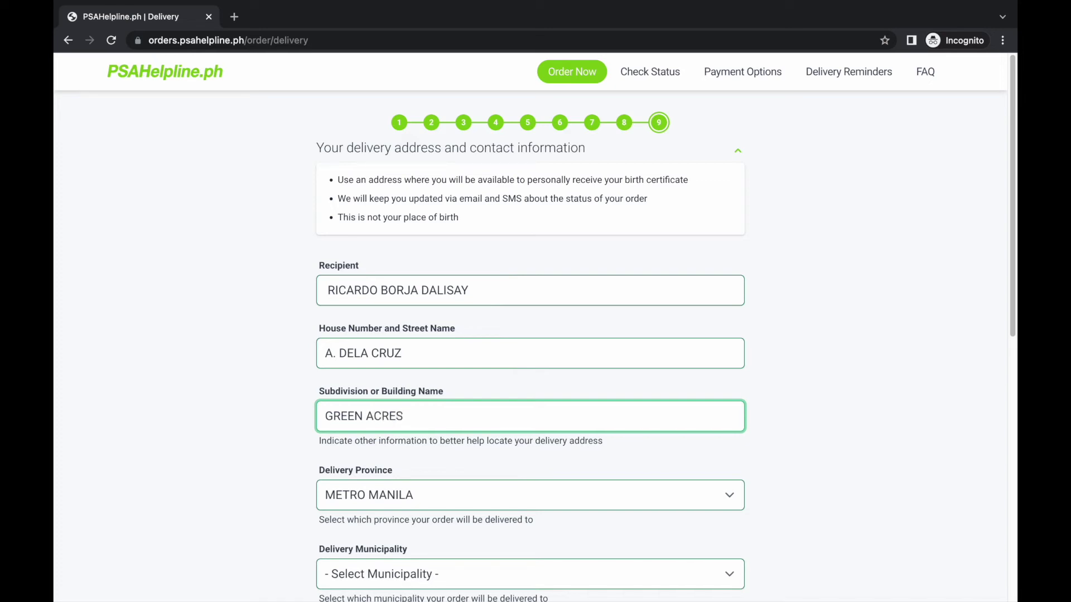
left_click_drag(322, 472, 400, 470)
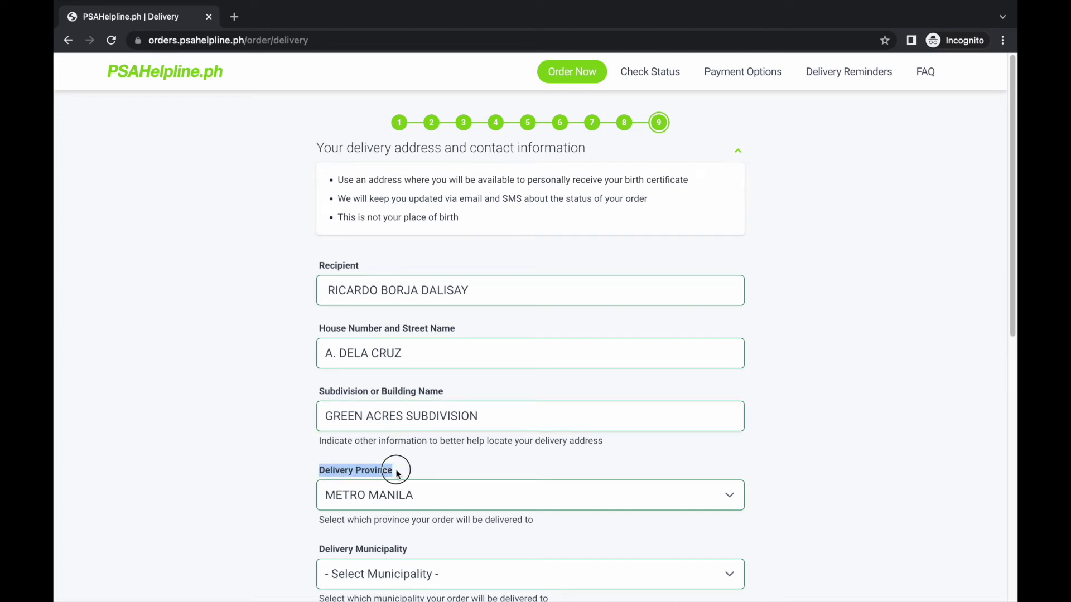
- Set the delivery municipality to Quezon City
left_click(322, 536)
scroll(453, 474, "down", 1)
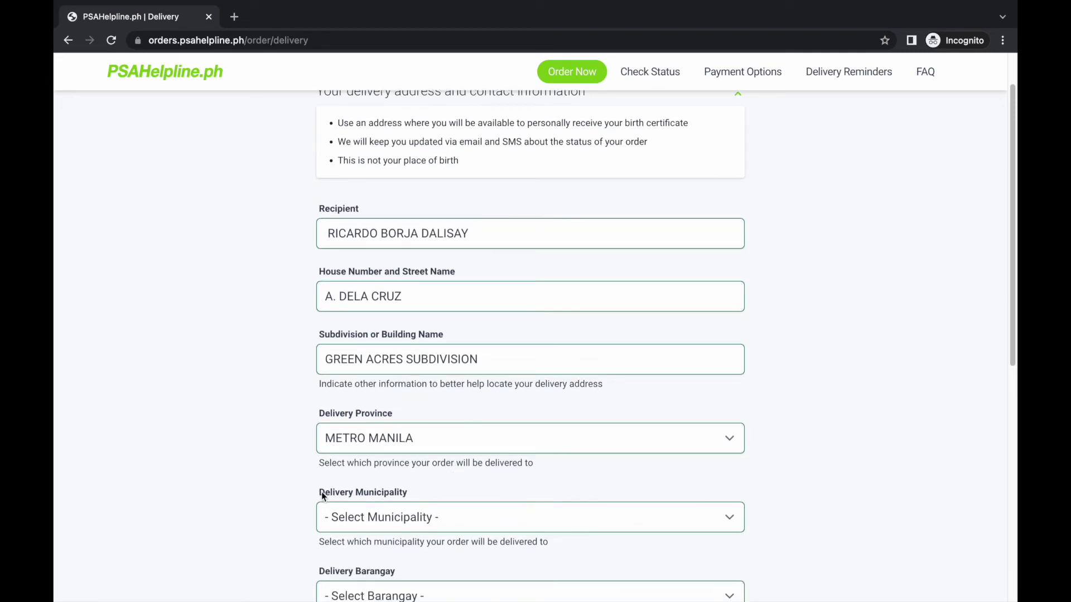
left_click_drag(320, 494, 419, 487)
scroll(454, 490, "down", 3)
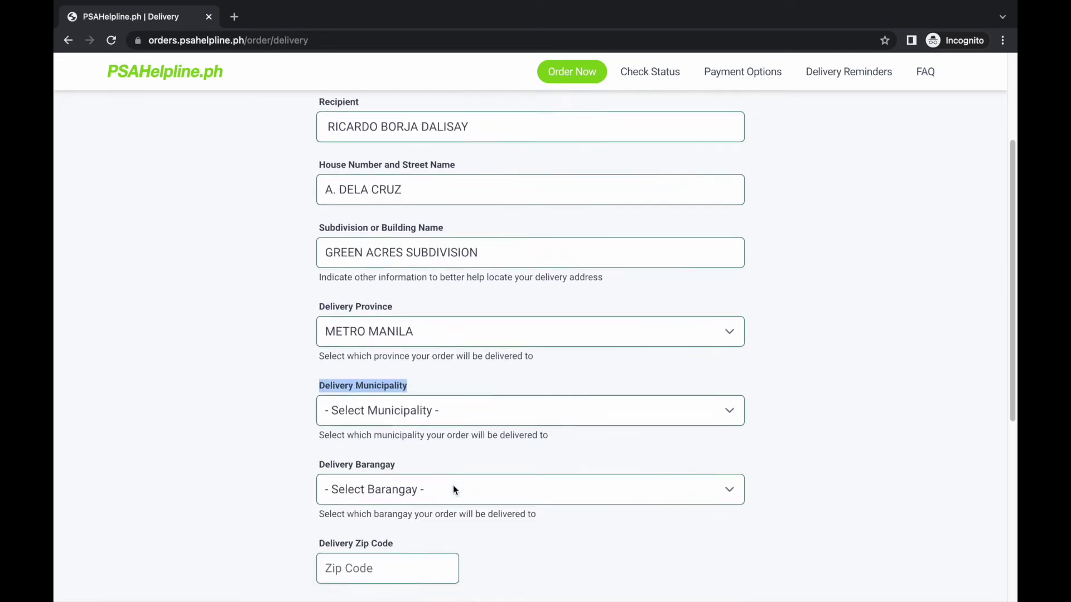
left_click(418, 394)
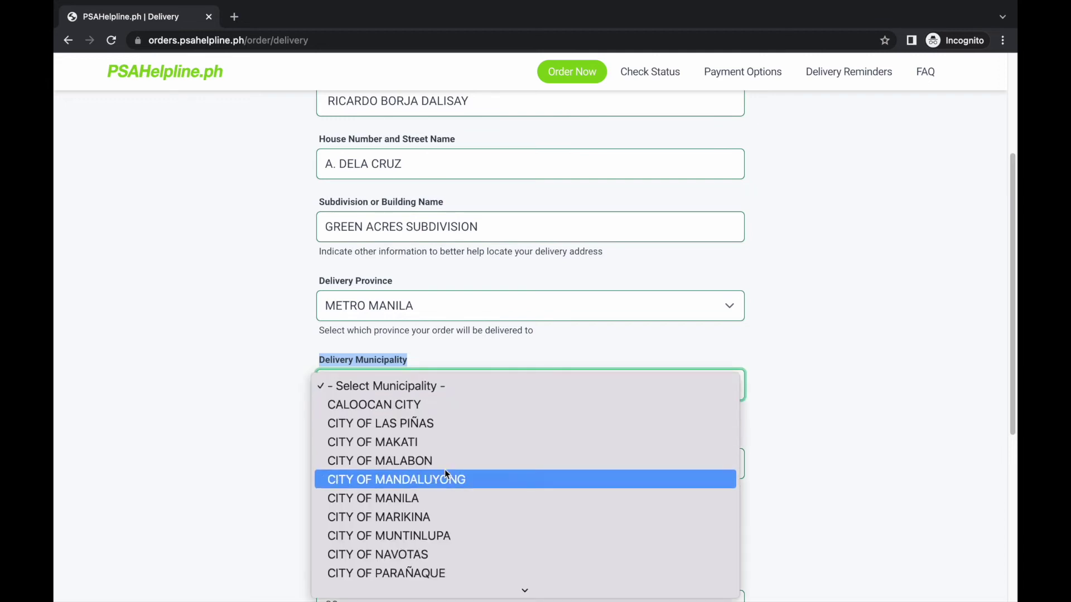
scroll(444, 470, "down", 2)
scroll(446, 474, "down", 3)
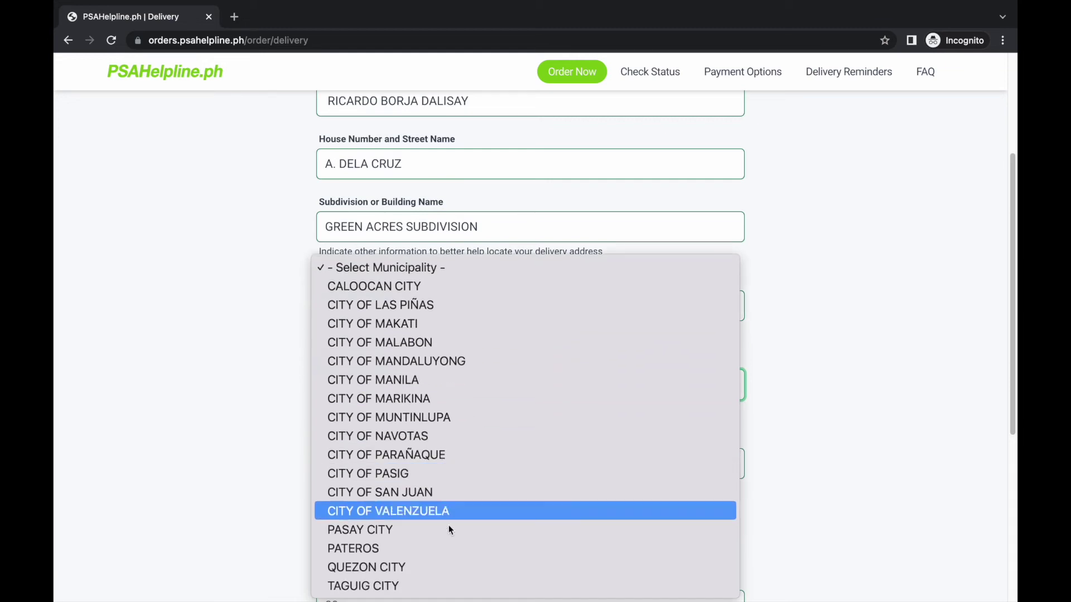
left_click(416, 576)
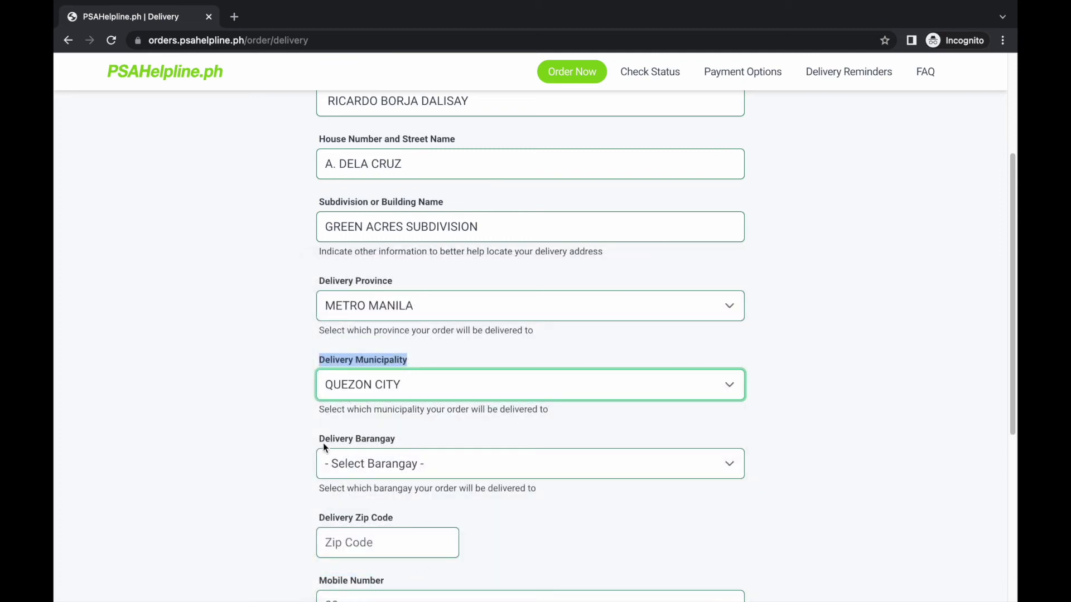
- Choose Novaliches Proper from the Delivery Barangay list
left_click_drag(320, 441, 405, 444)
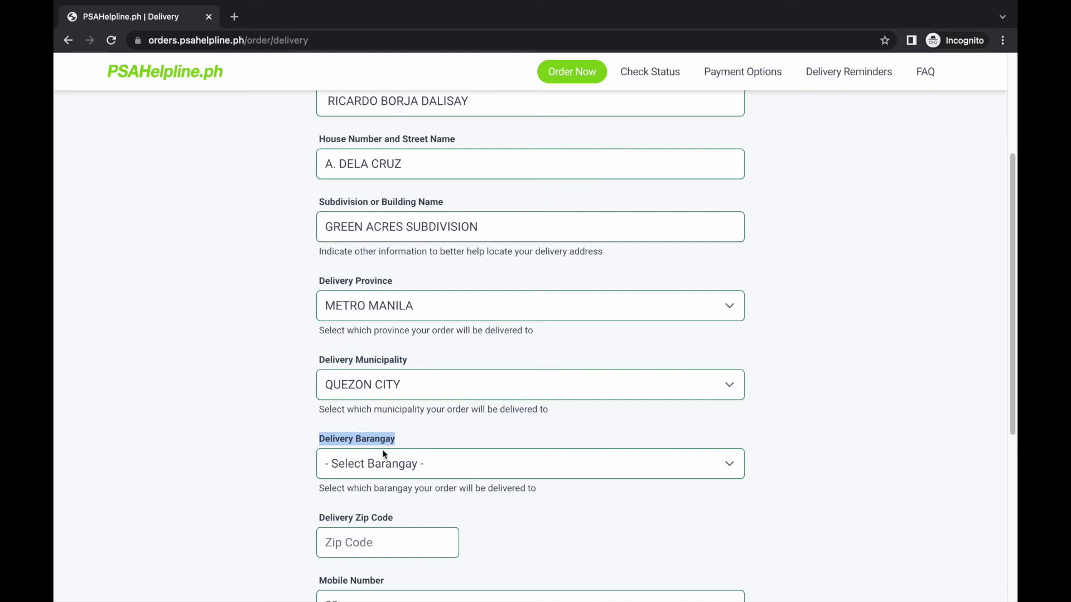
left_click(379, 474)
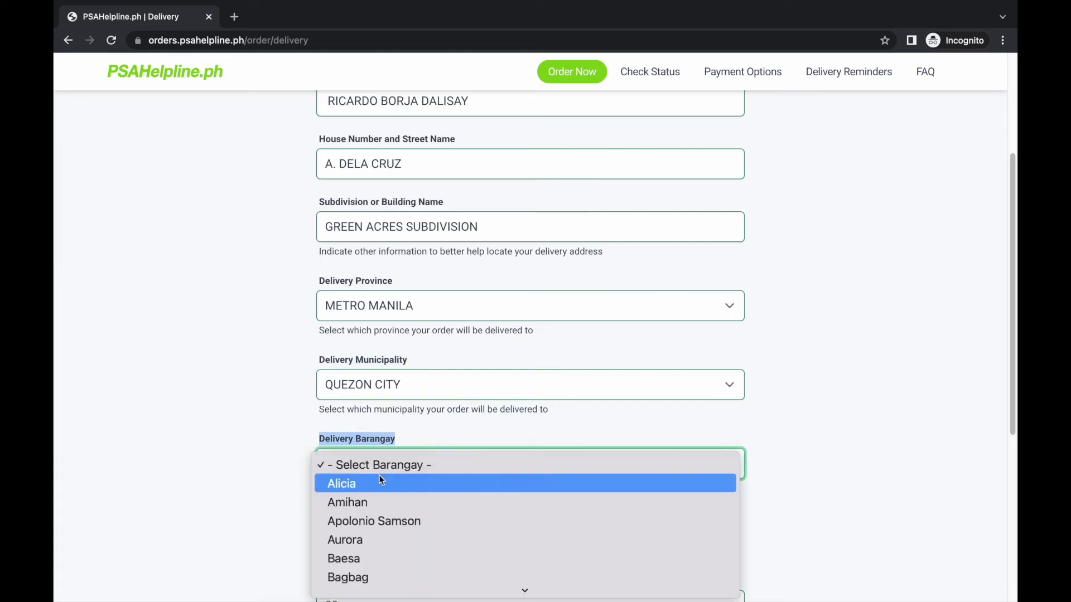
scroll(379, 475, "down", 5)
scroll(379, 478, "down", 10)
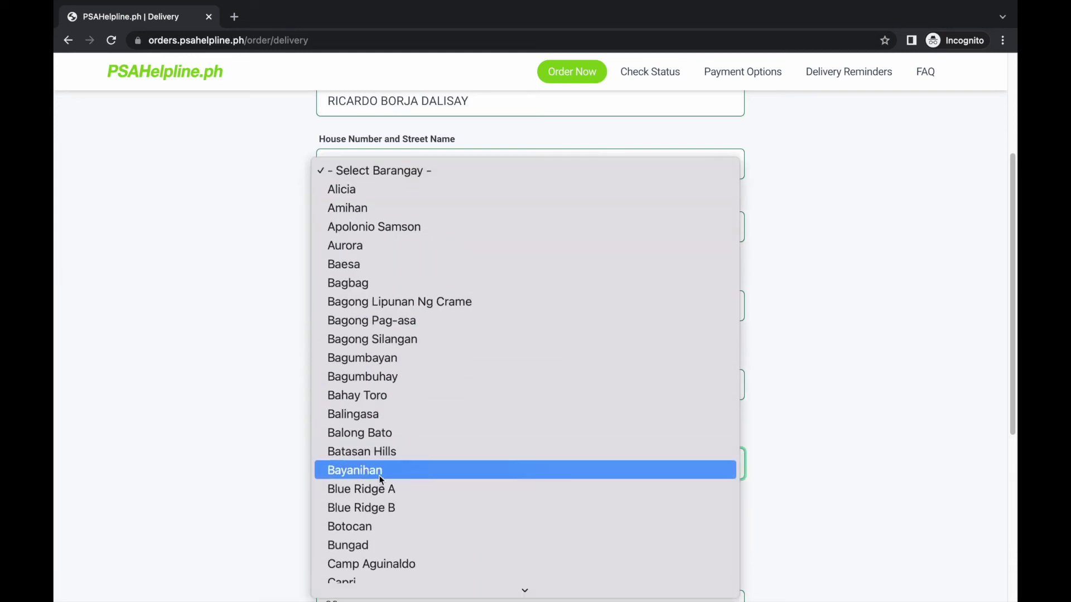
scroll(380, 480, "down", 3)
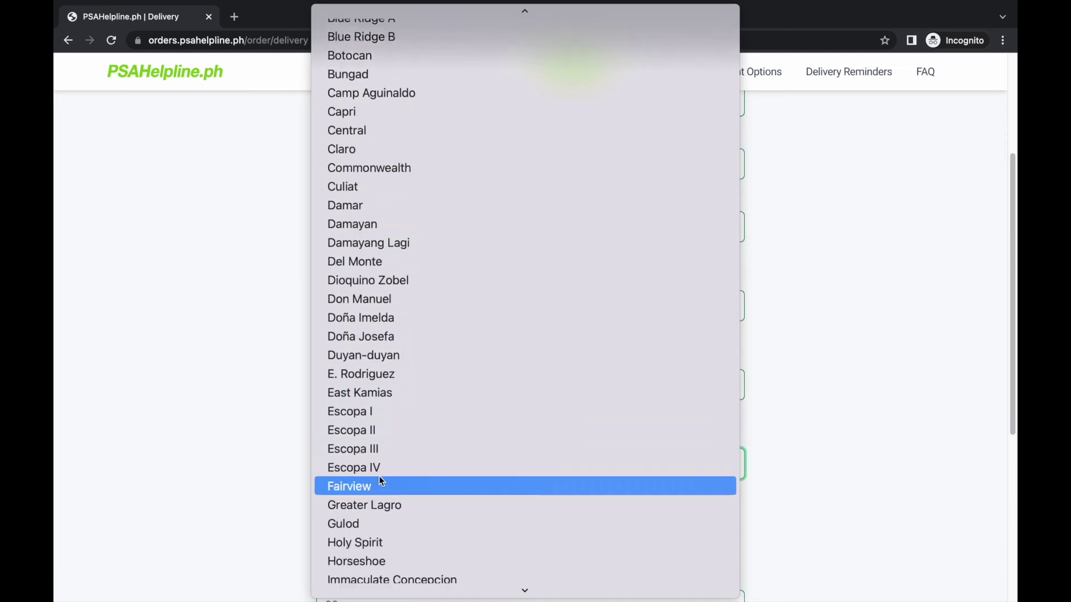
scroll(380, 481, "down", 5)
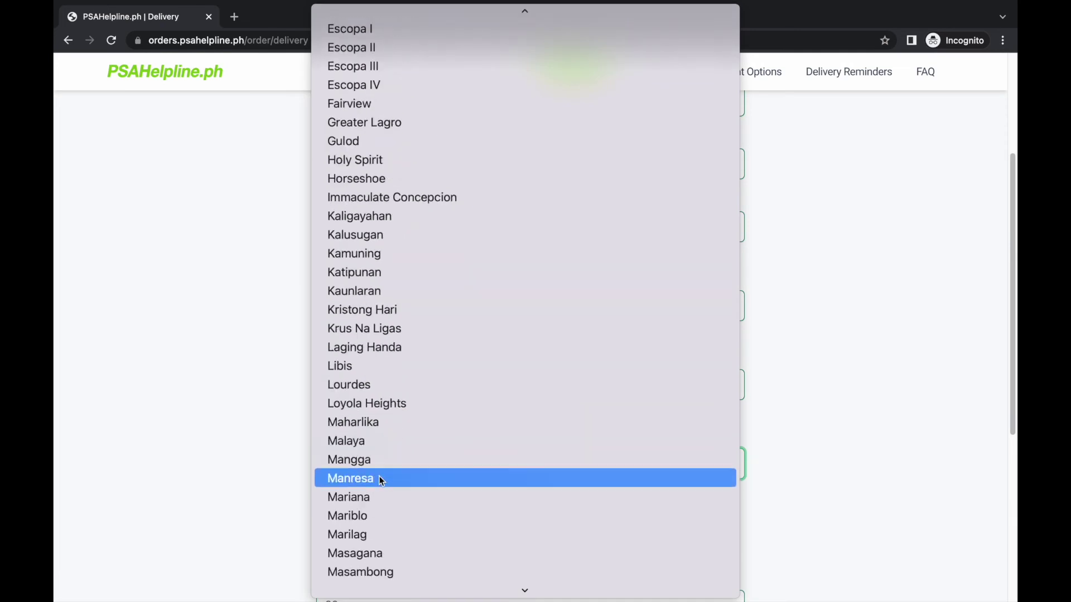
scroll(379, 481, "down", 2)
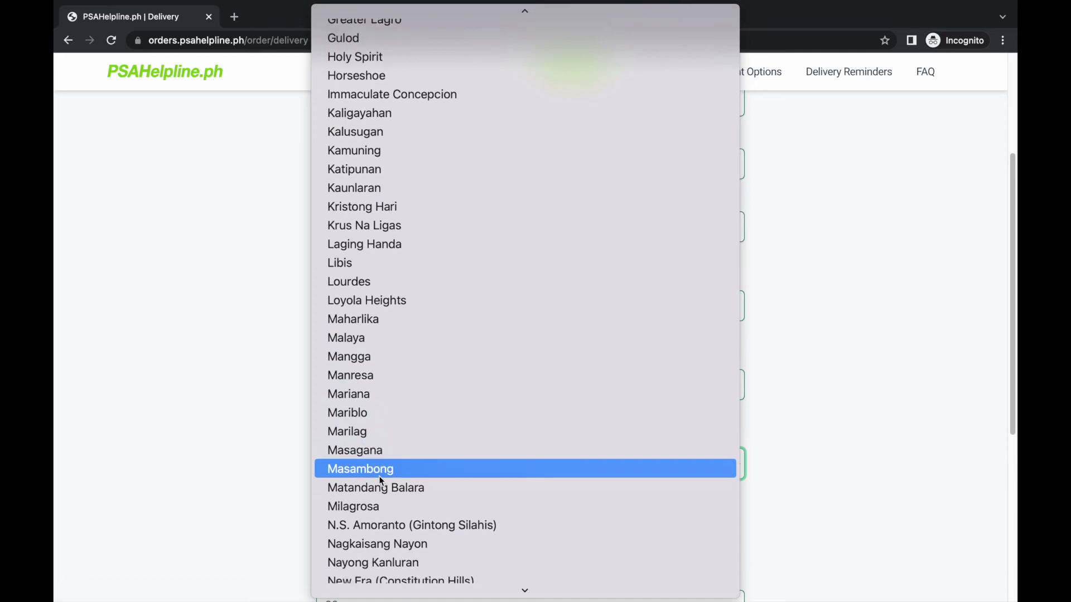
scroll(379, 476, "down", 1)
scroll(380, 476, "down", 1)
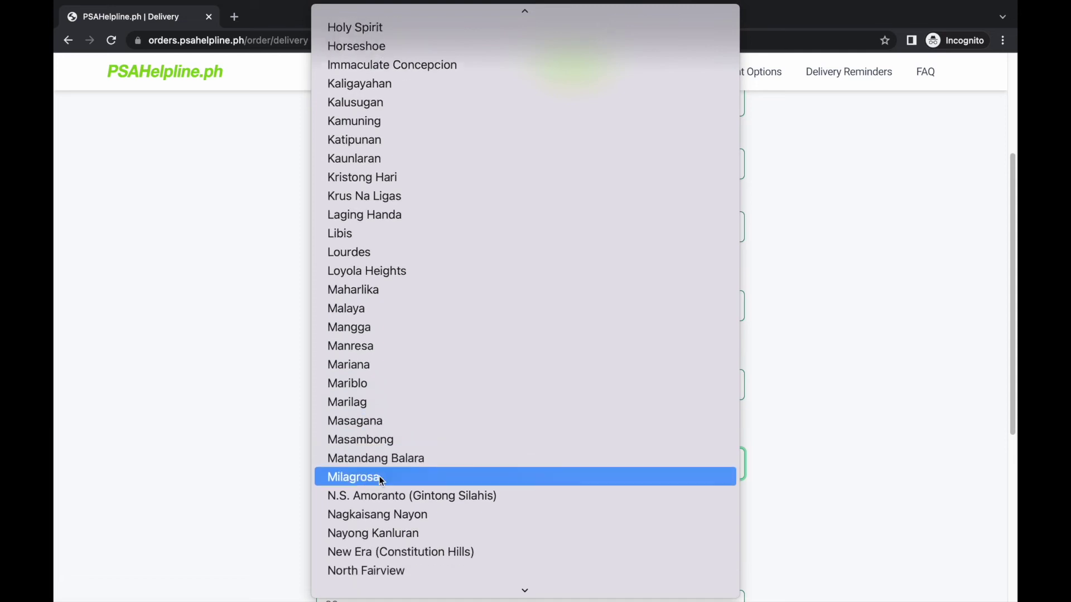
scroll(379, 476, "down", 2)
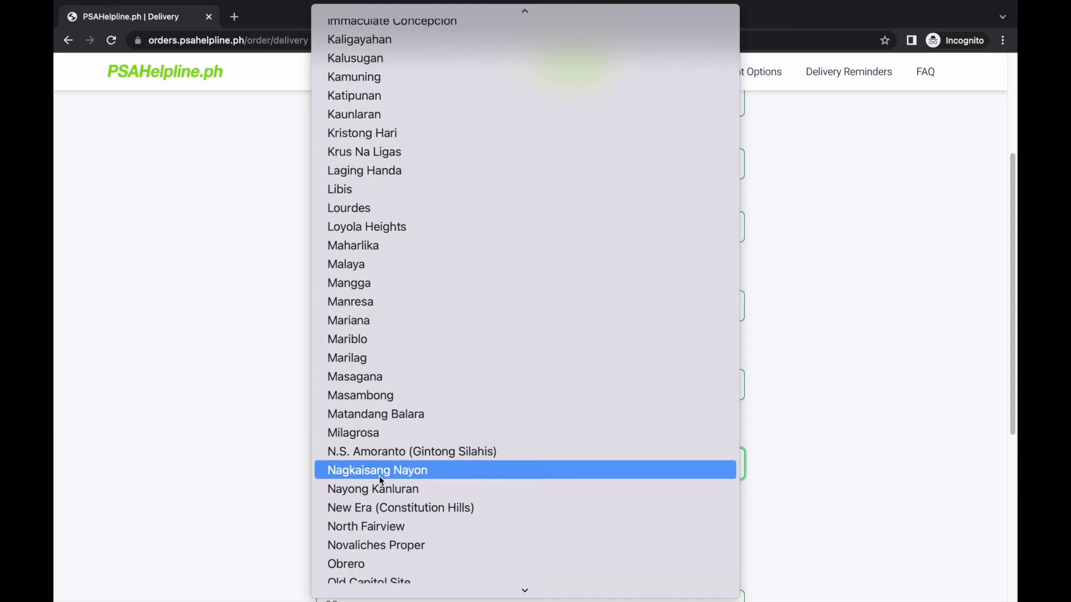
left_click(382, 539)
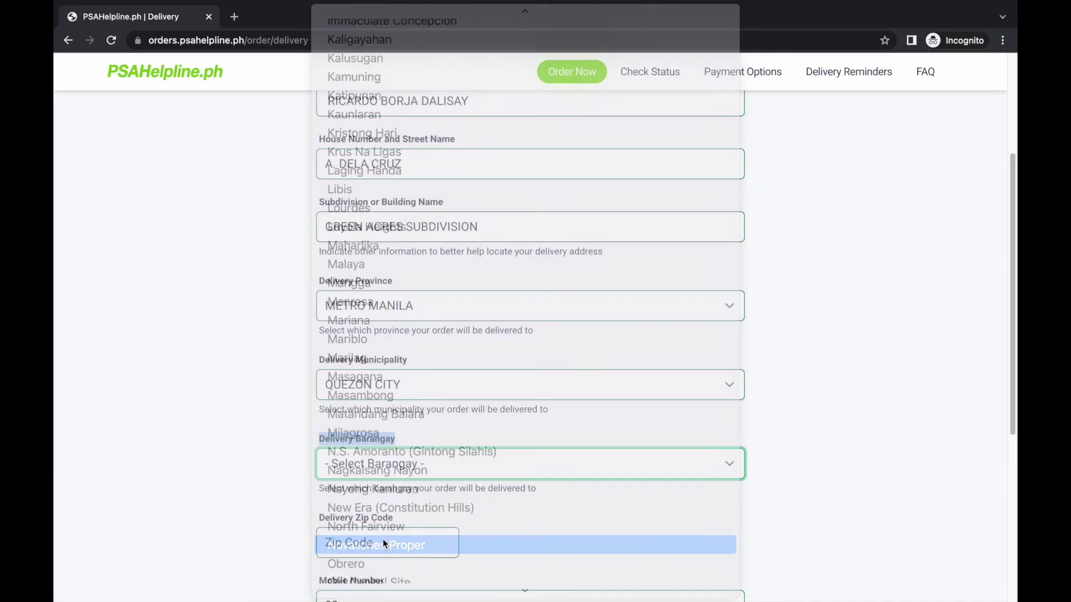
scroll(421, 500, "down", 1)
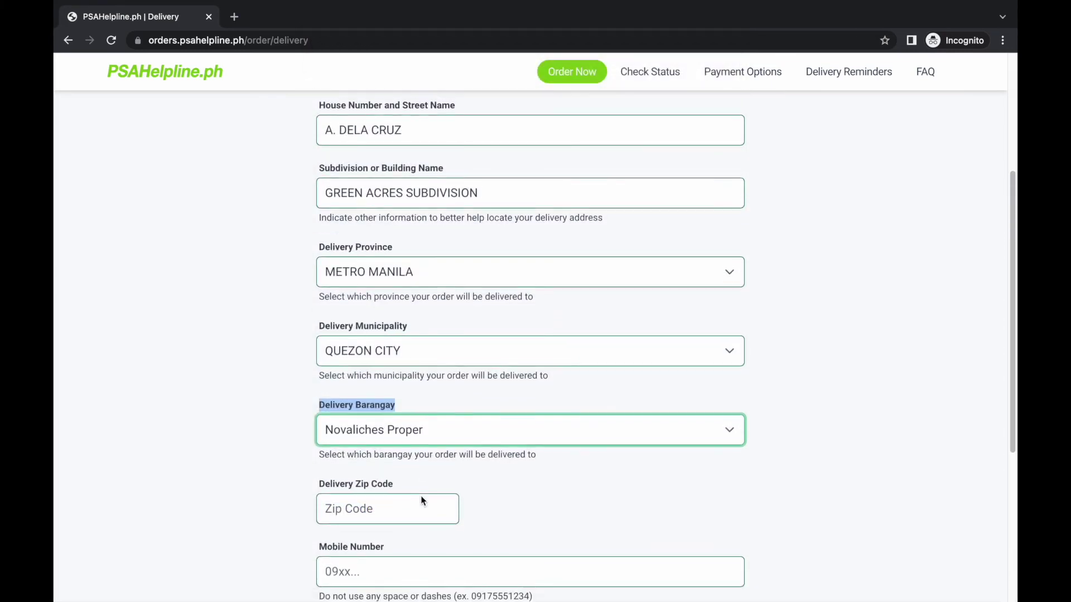
- Enter delivery zip code 1123 and the contact's mobile number
left_click_drag(317, 473, 394, 471)
left_click(365, 493)
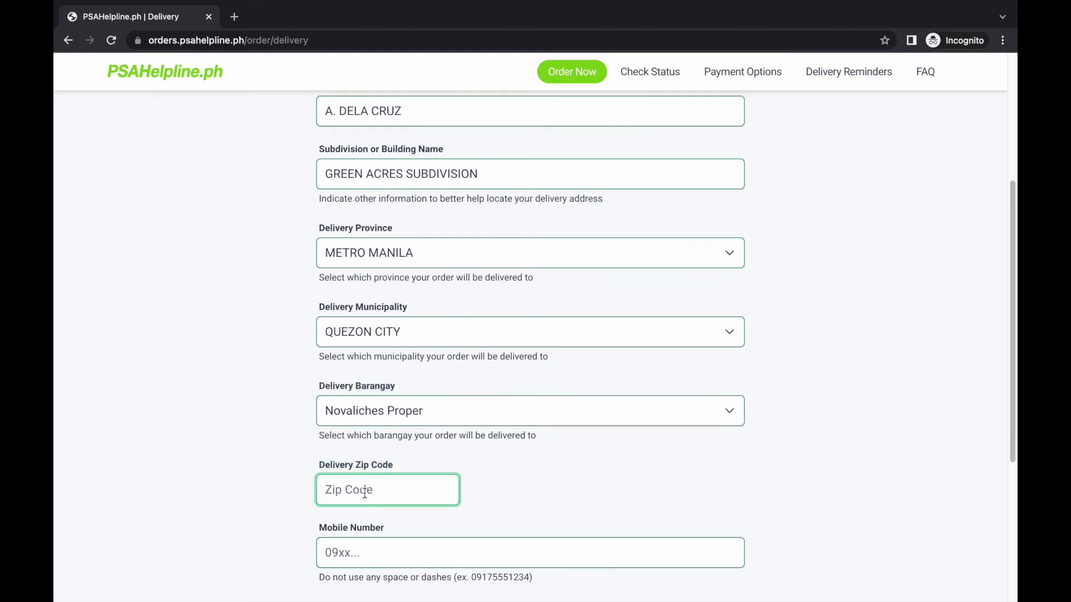
type("1123")
scroll(554, 489, "down", 2)
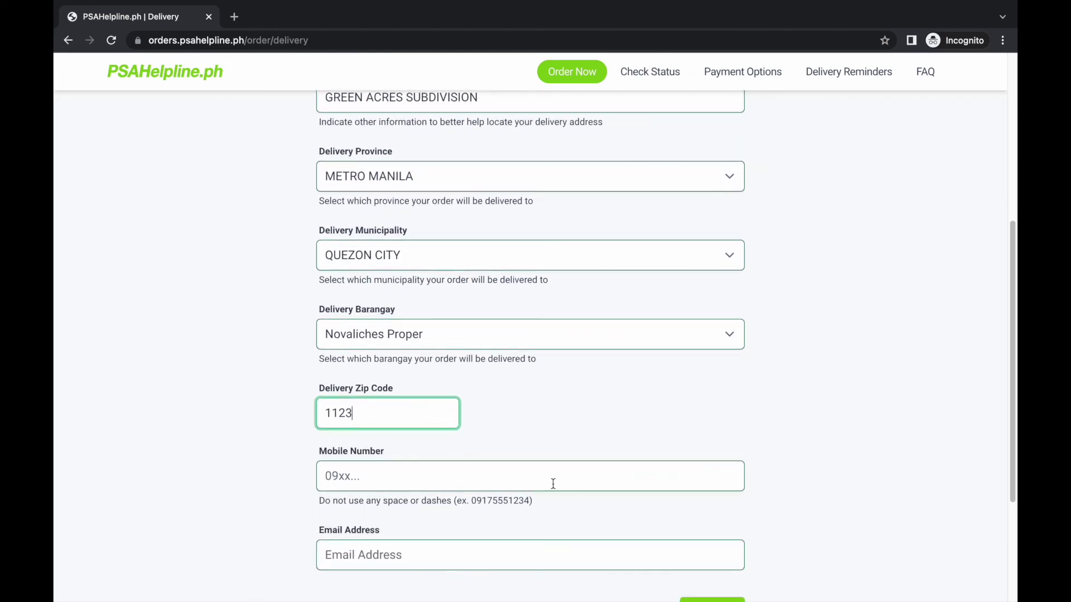
left_click_drag(319, 449, 394, 446)
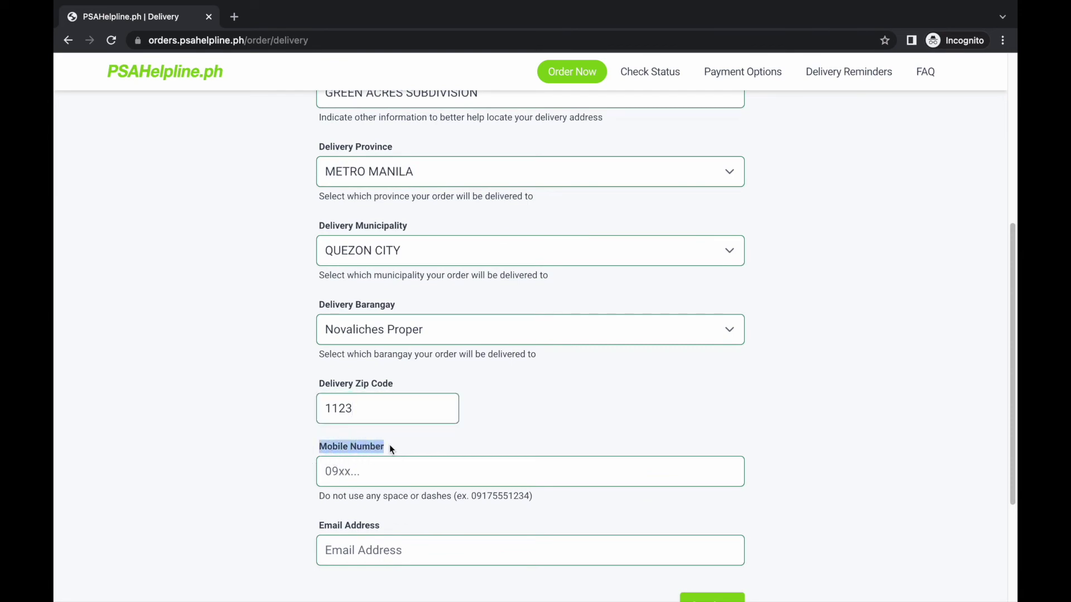
left_click(347, 473)
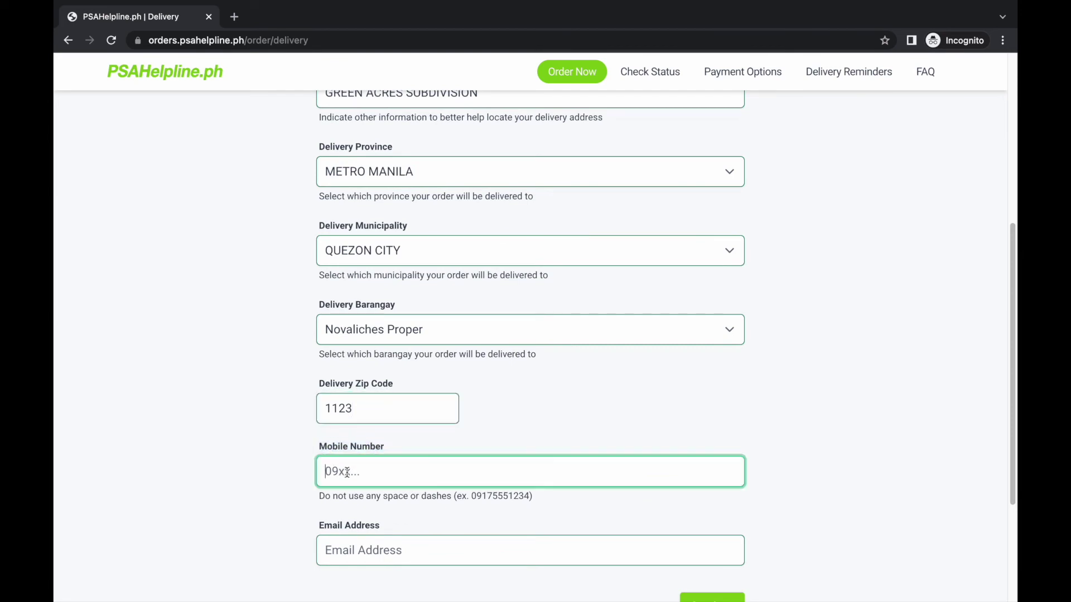
- Fill in the contact's e-mail address and submit the delivery details for review
left_click_drag(314, 528, 391, 525)
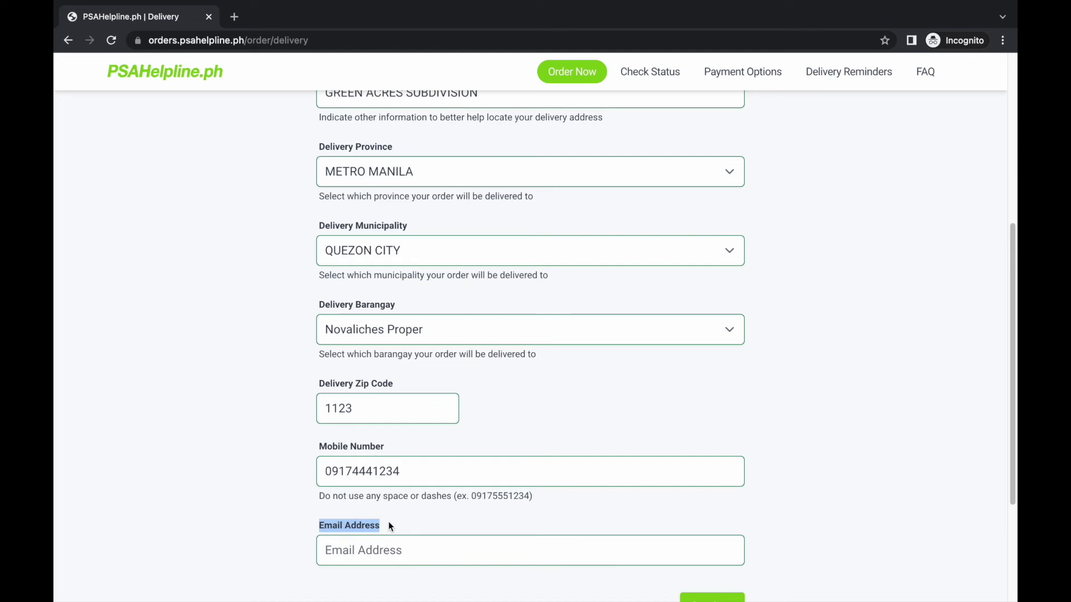
left_click(367, 554)
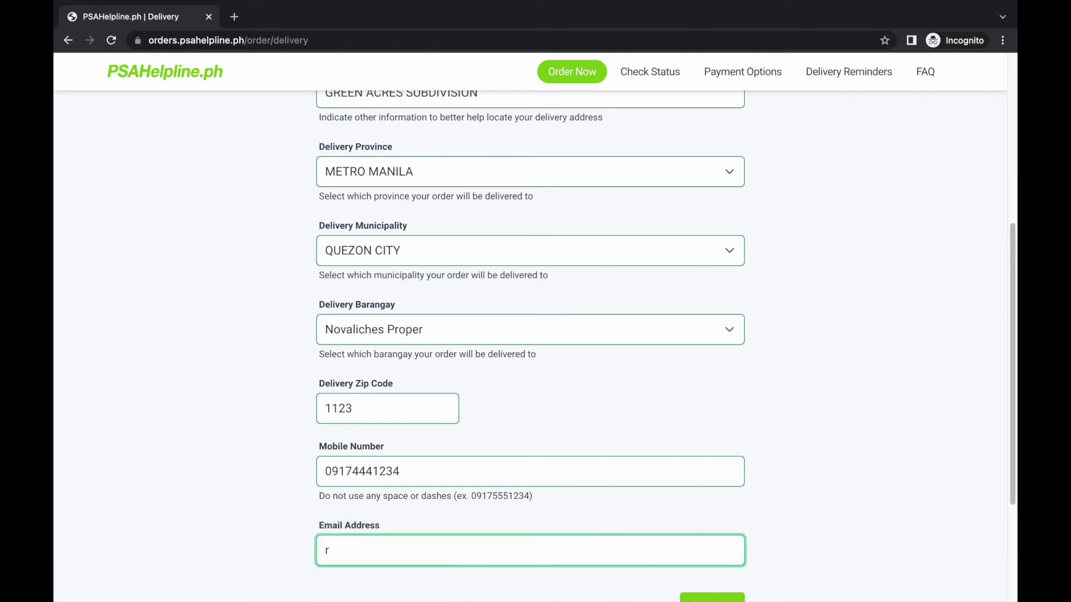
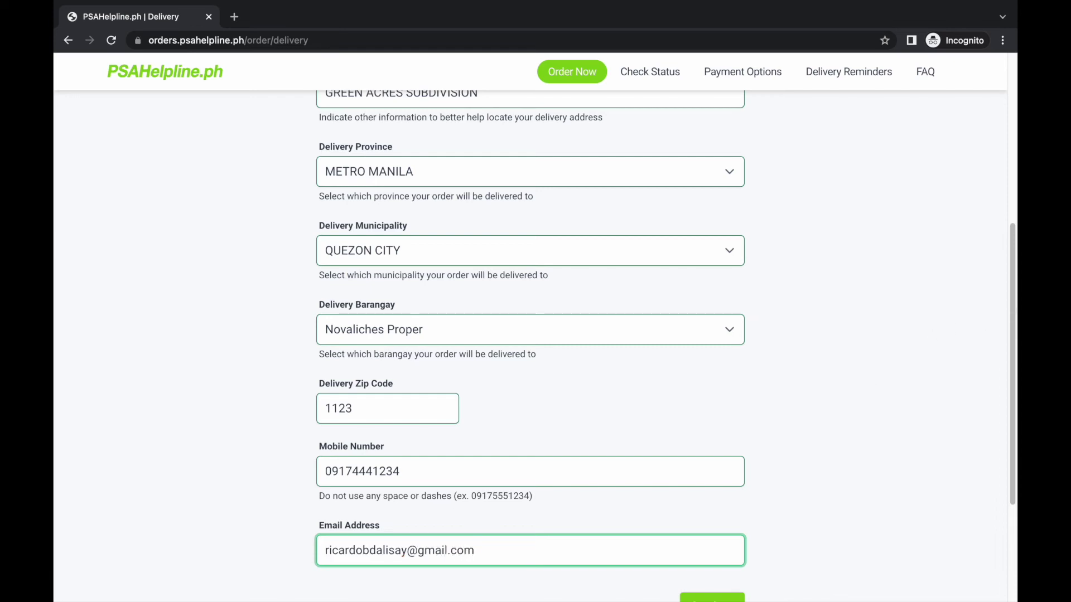
left_click_drag(1011, 306, 1010, 377)
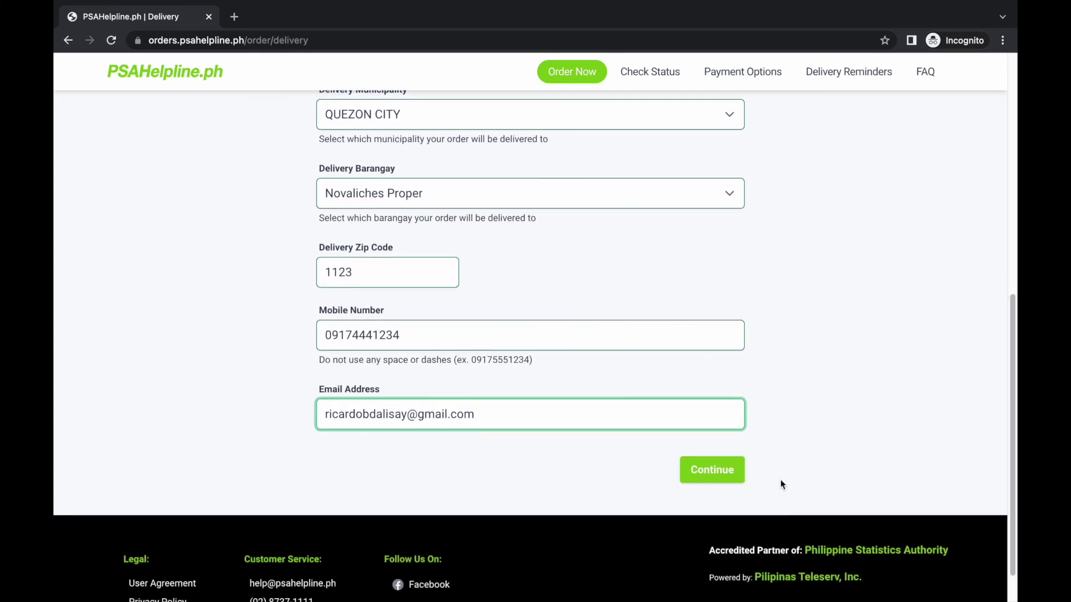
left_click(727, 483)
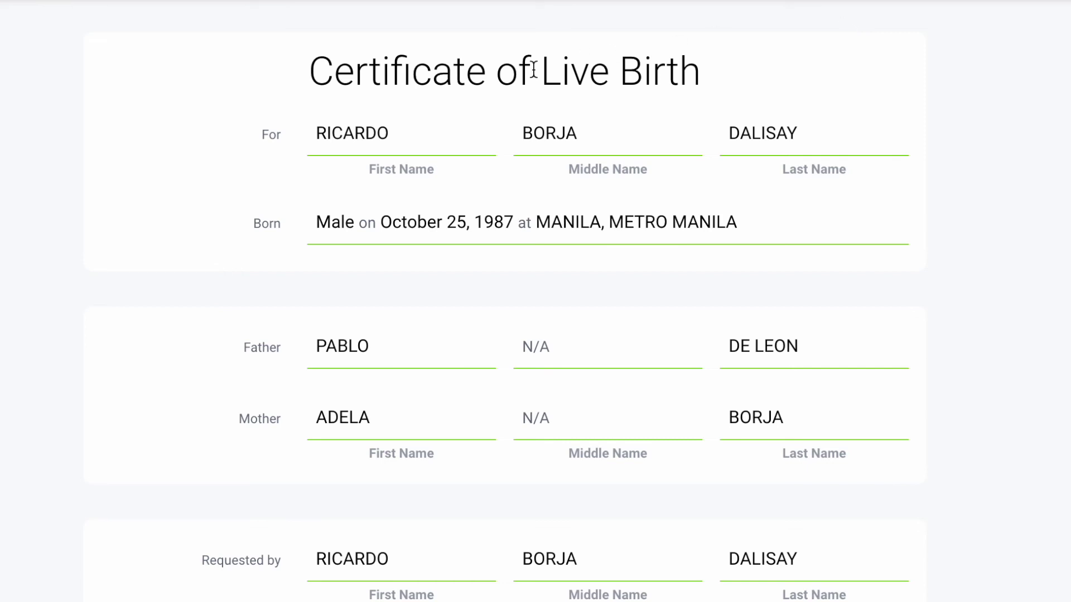
left_click_drag(296, 82, 694, 90)
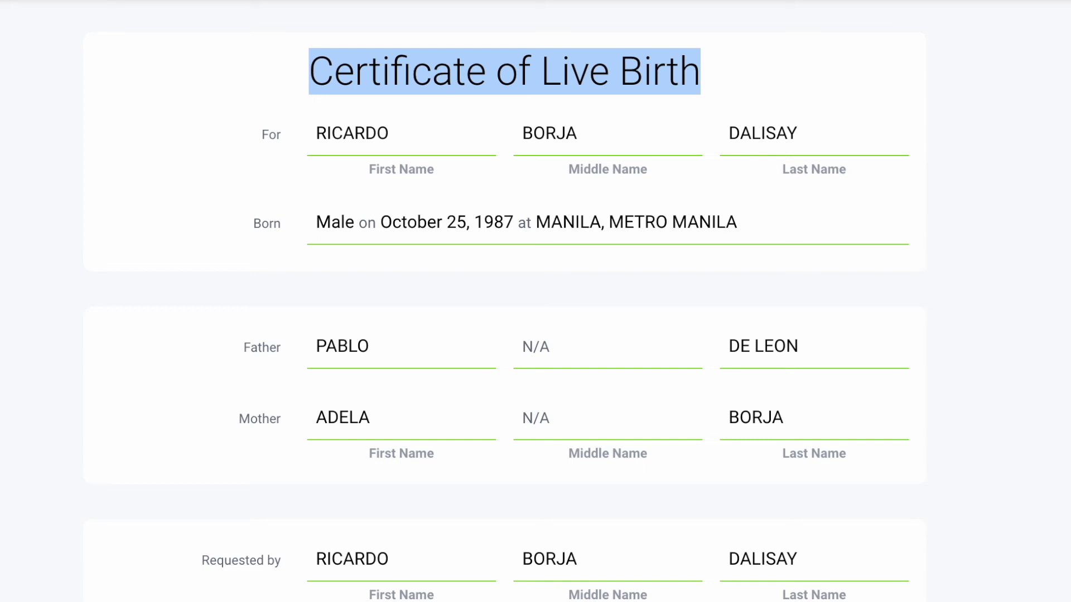
scroll(556, 306, "down", 1)
scroll(556, 306, "down", 3)
scroll(556, 306, "down", 3)
scroll(556, 307, "down", 3)
scroll(556, 306, "down", 3)
scroll(556, 307, "down", 4)
scroll(557, 307, "down", 4)
scroll(556, 307, "down", 3)
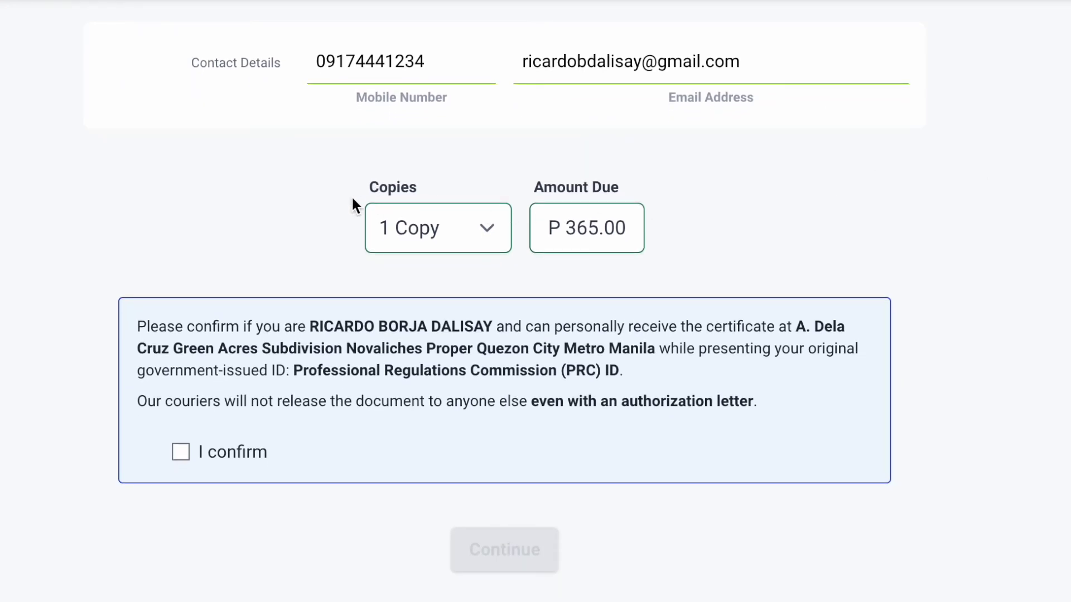
- Keep 1 copy at P 365.00, tick the personal-receipt confirmation and submit the order
left_click(472, 234)
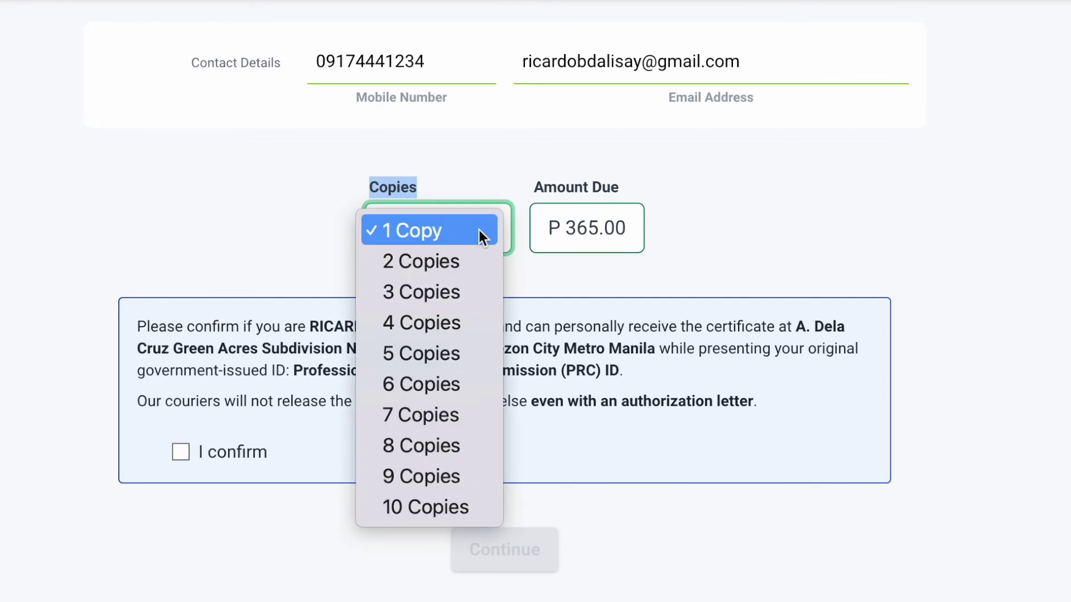
left_click_drag(533, 189, 626, 193)
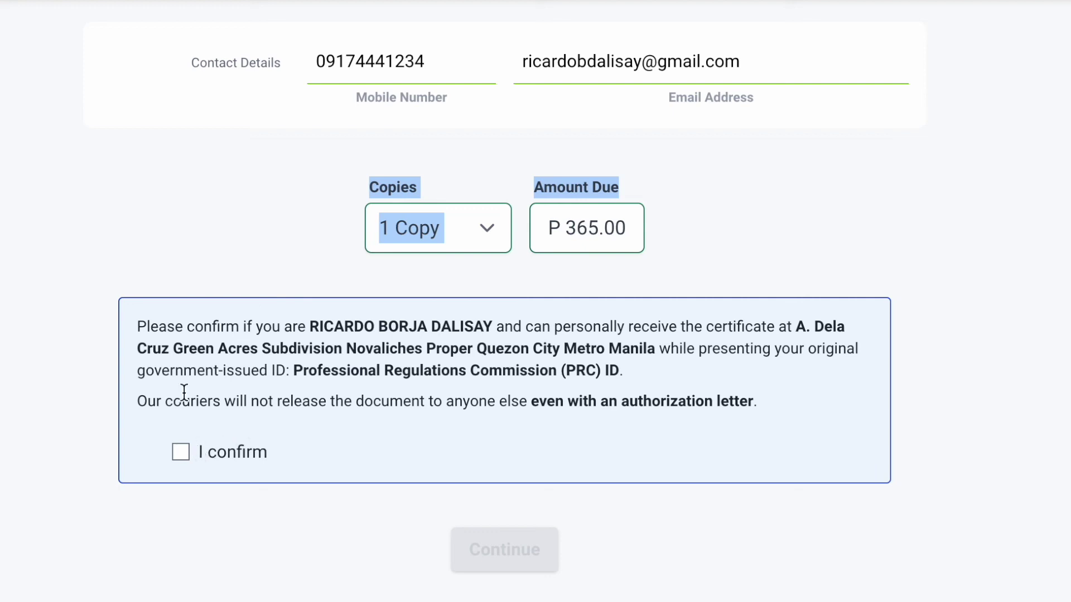
left_click_drag(136, 328, 743, 369)
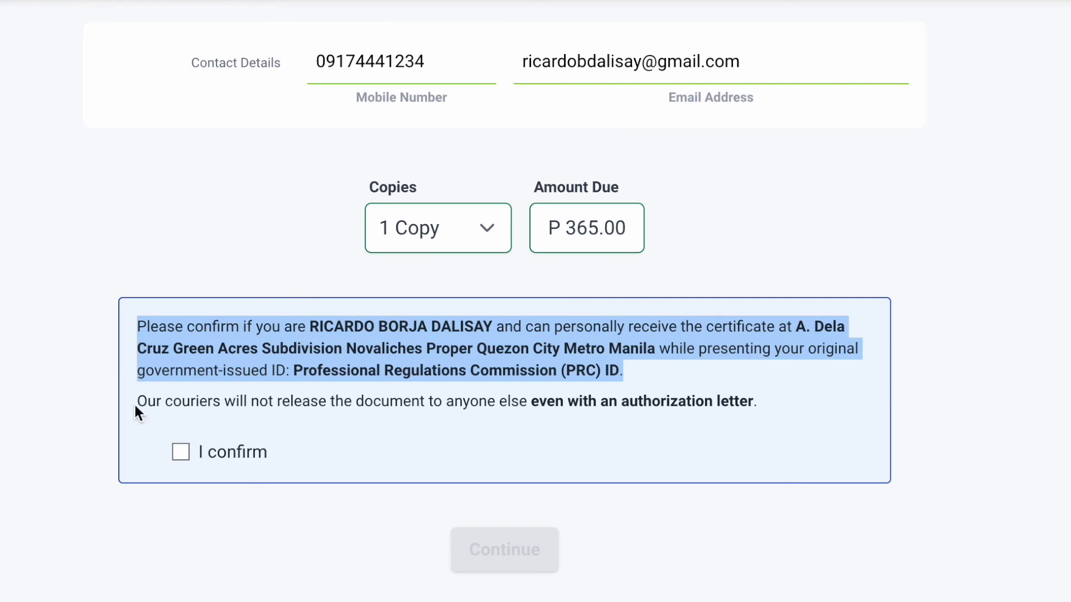
left_click_drag(135, 406, 772, 398)
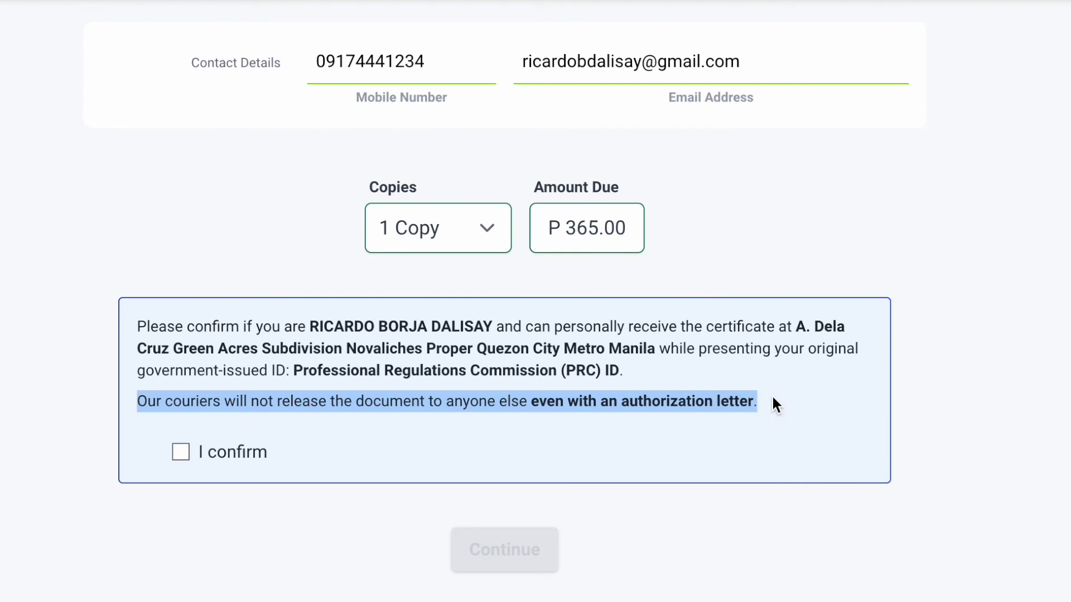
left_click(181, 452)
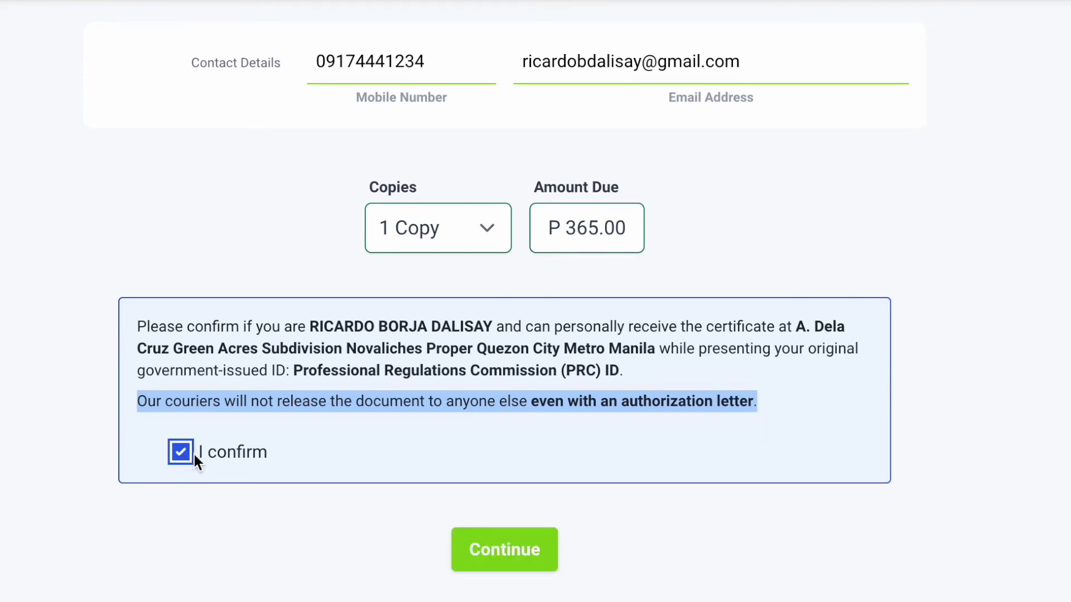
left_click_drag(194, 454, 243, 453)
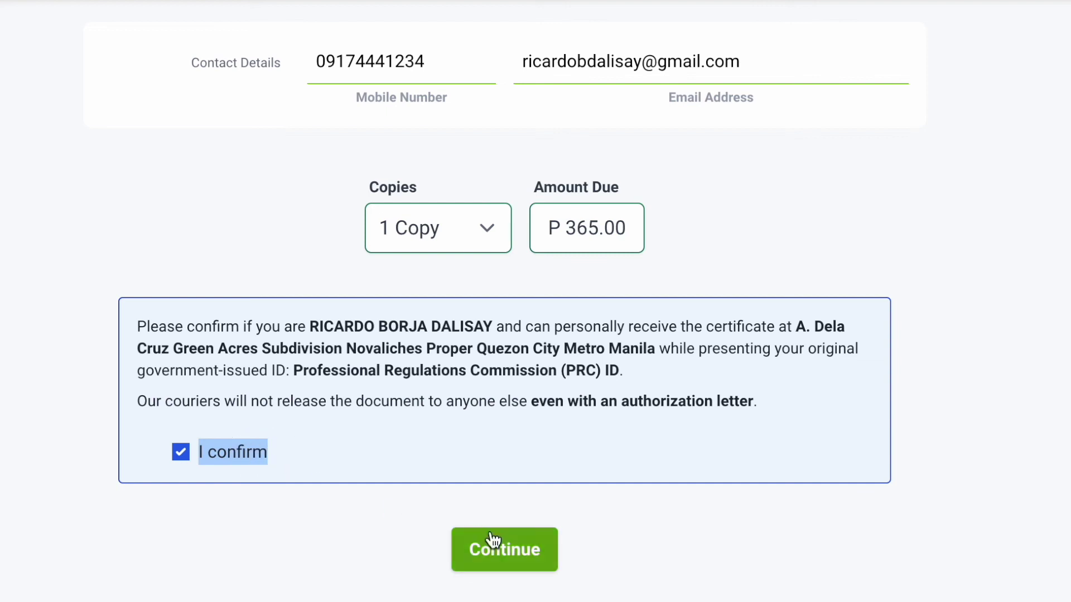
left_click(509, 562)
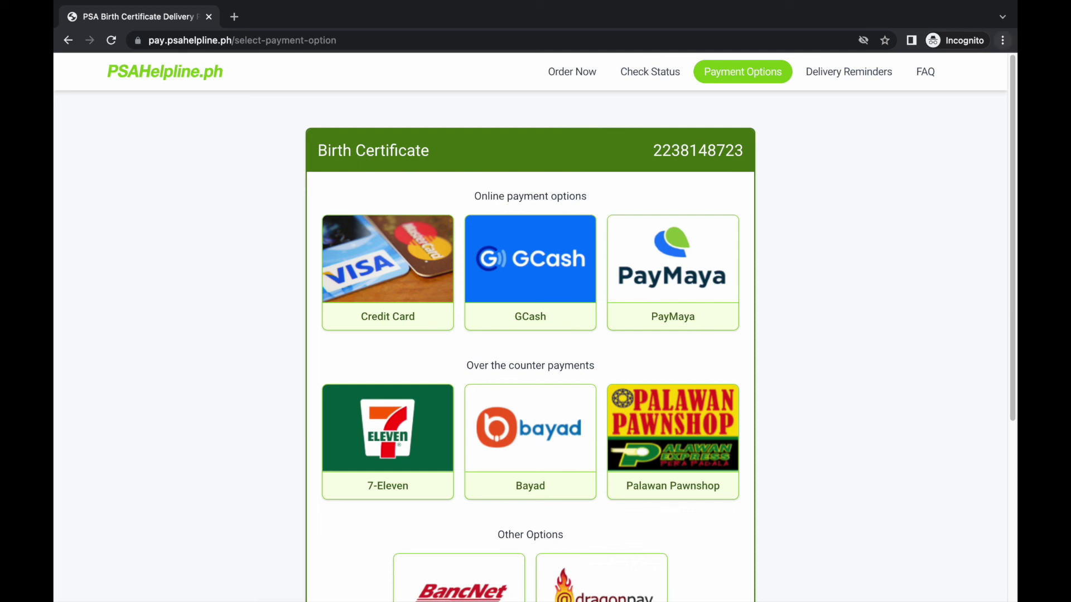
- Choose Credit Card as the payment method and proceed to the PayMaya card checkout
left_click(1013, 88)
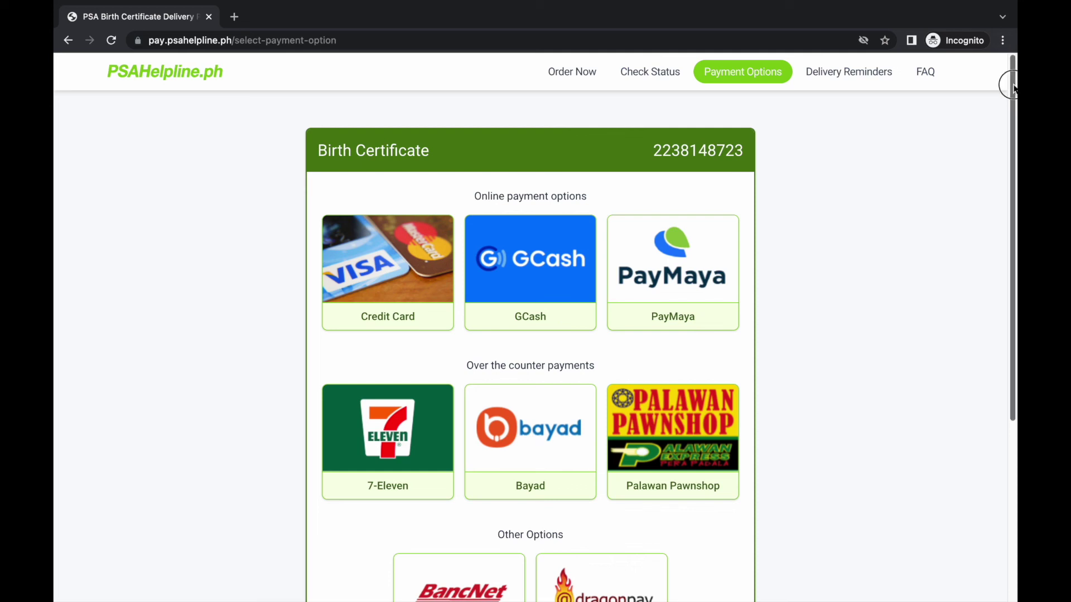
left_click_drag(1013, 88, 1011, 84)
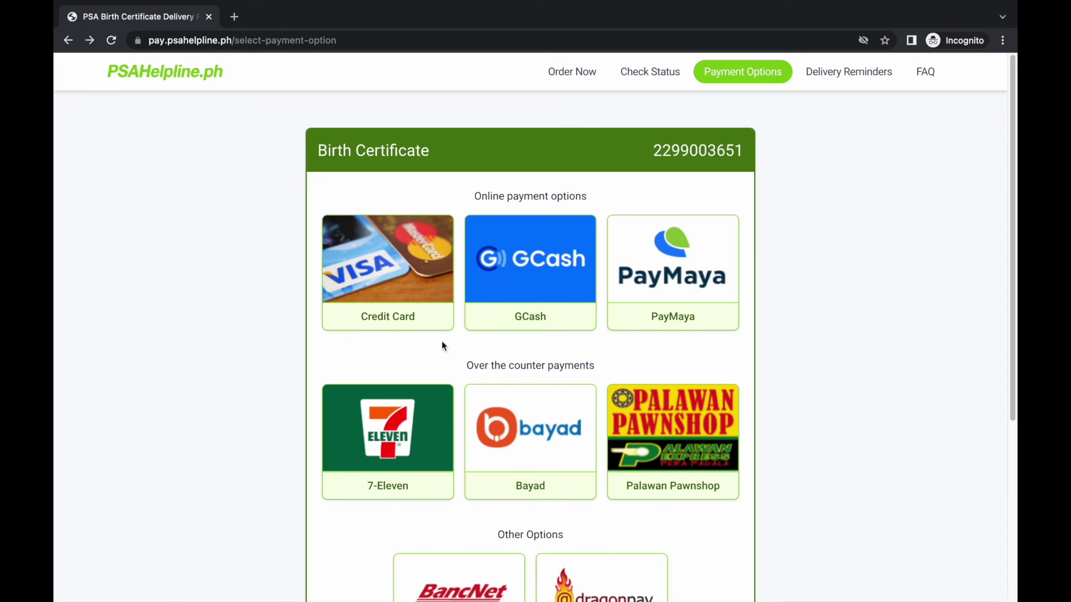
left_click(406, 318)
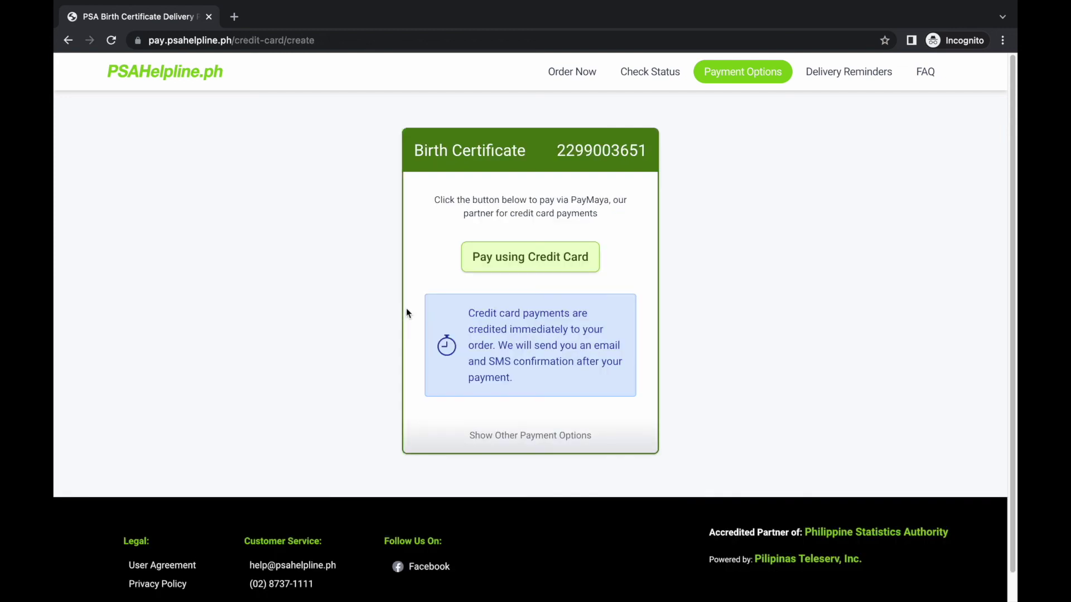
left_click(524, 266)
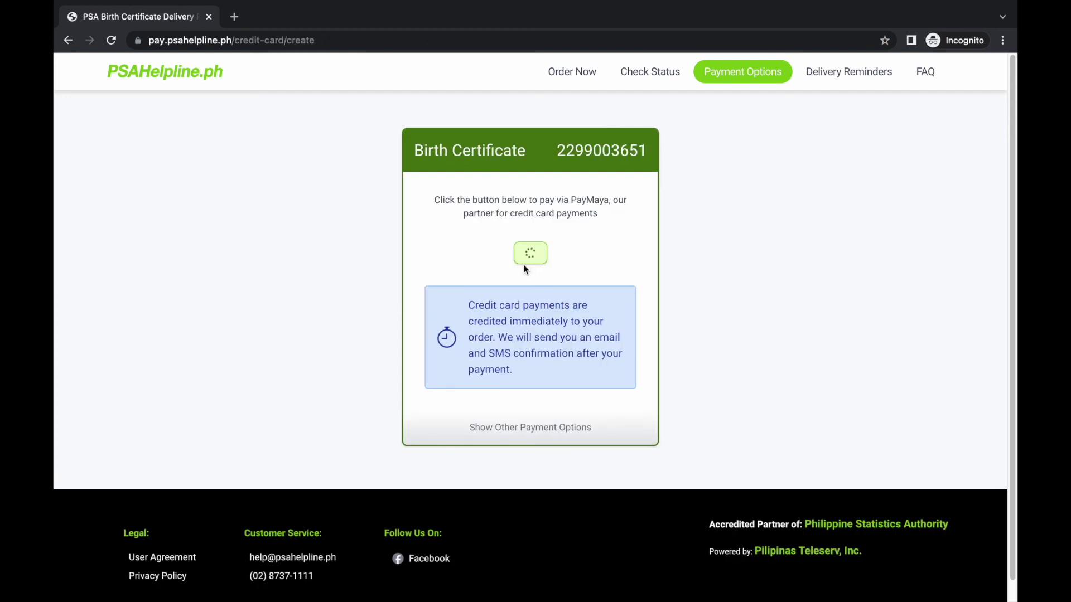